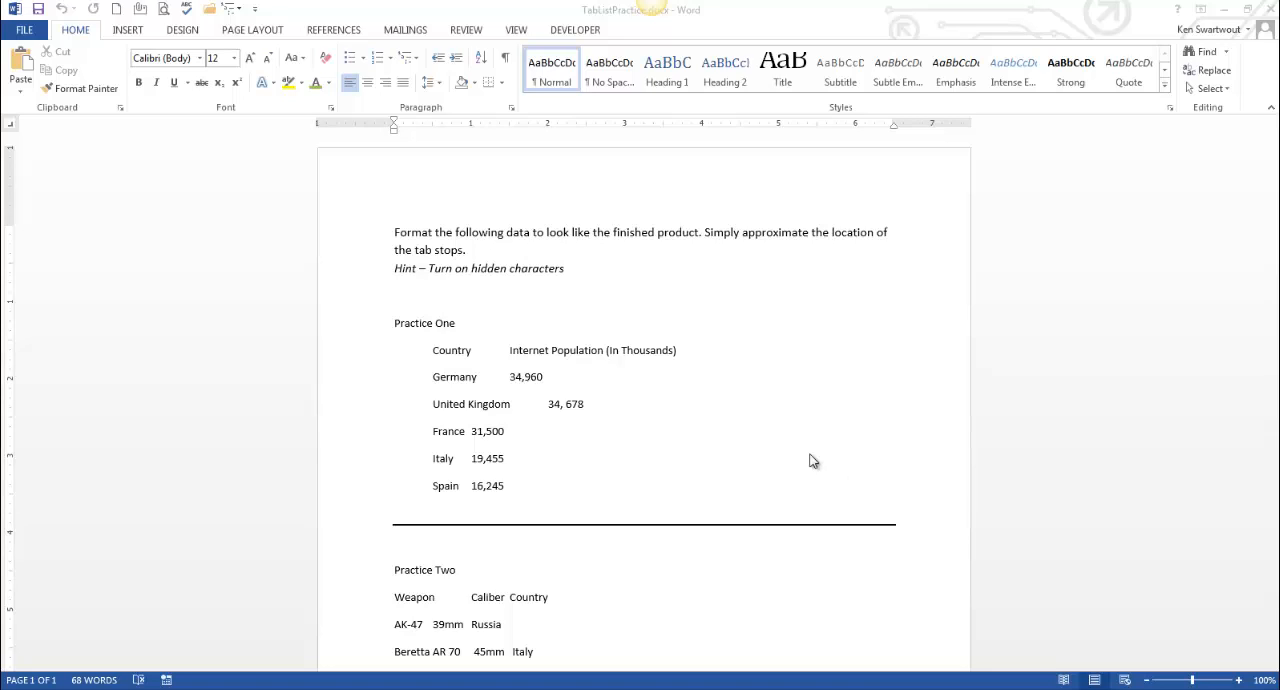
Compare the unformatted lists with the finished version in TabListPracticeSLN.docx, and return to TabListPractice.docx
left_click(601, 461)
scroll(601, 461, "down", 3)
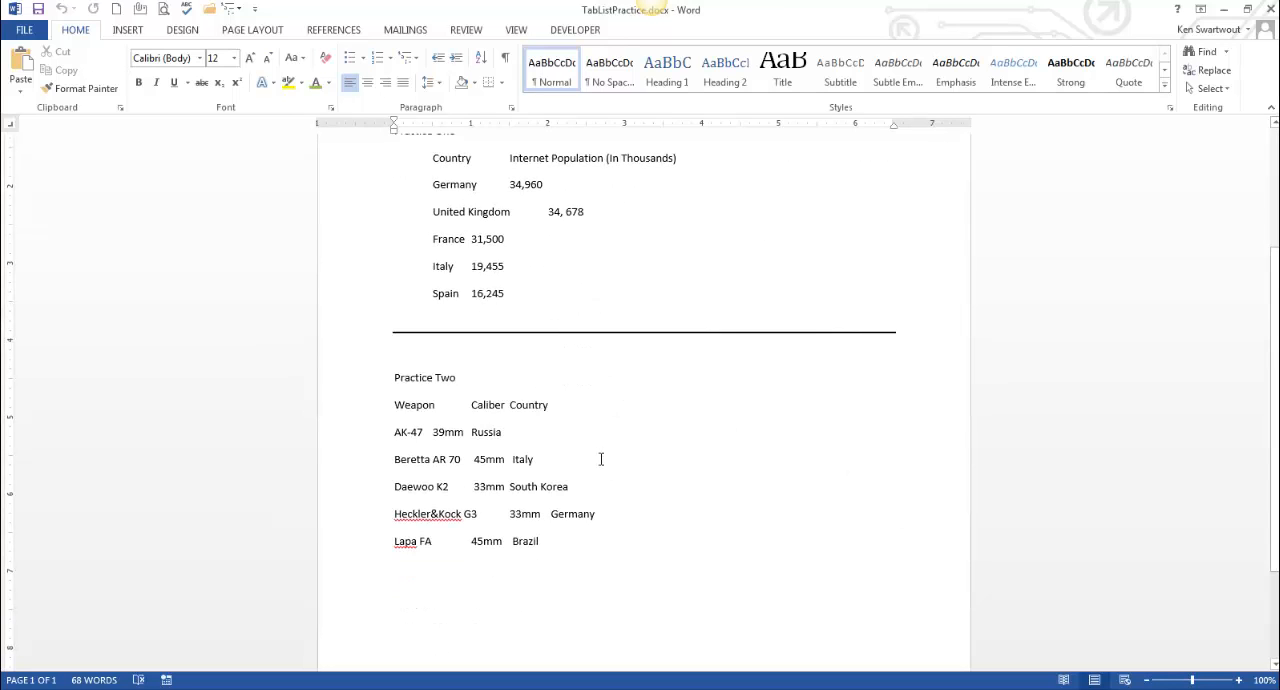
scroll(600, 456, "up", 1)
scroll(558, 475, "up", 1)
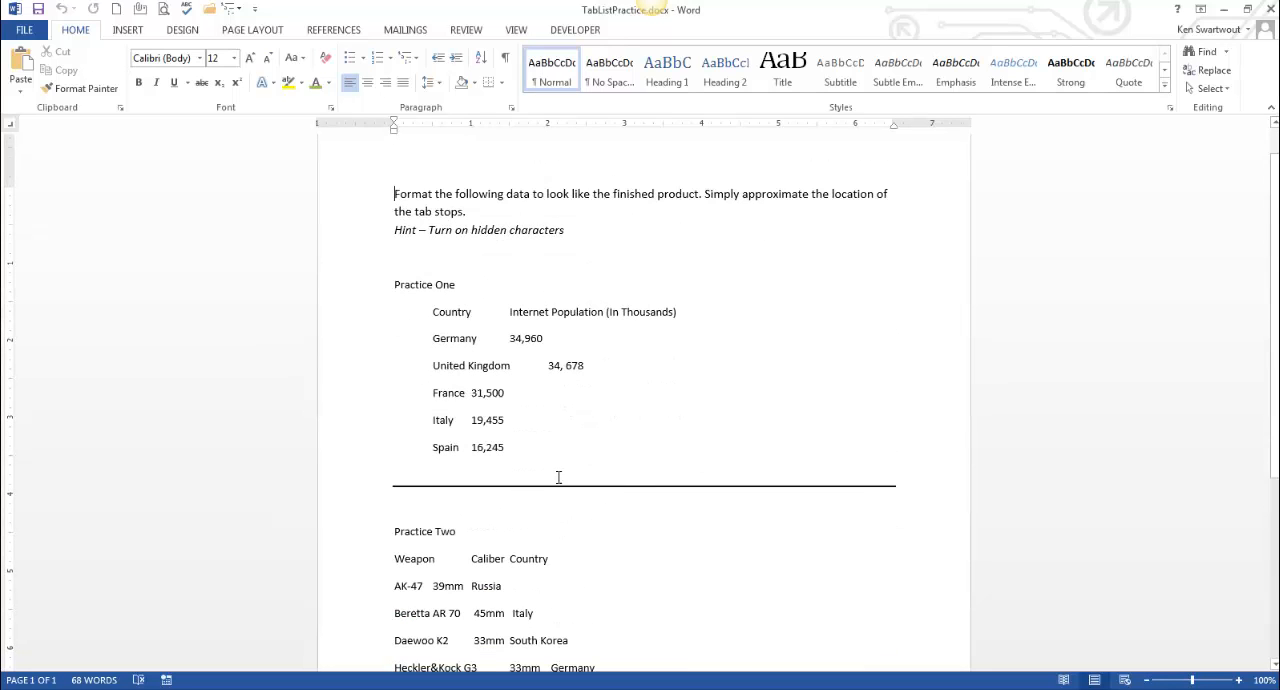
left_click(320, 688)
left_click(295, 643)
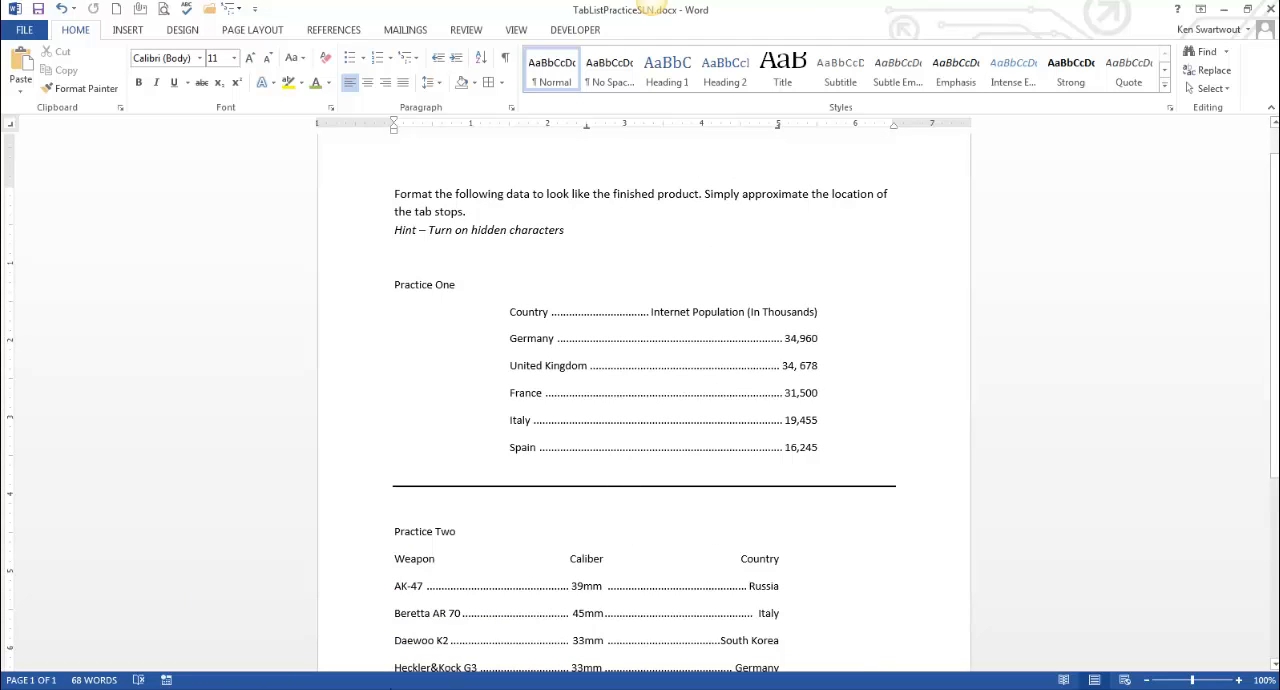
mouse_move(320, 689)
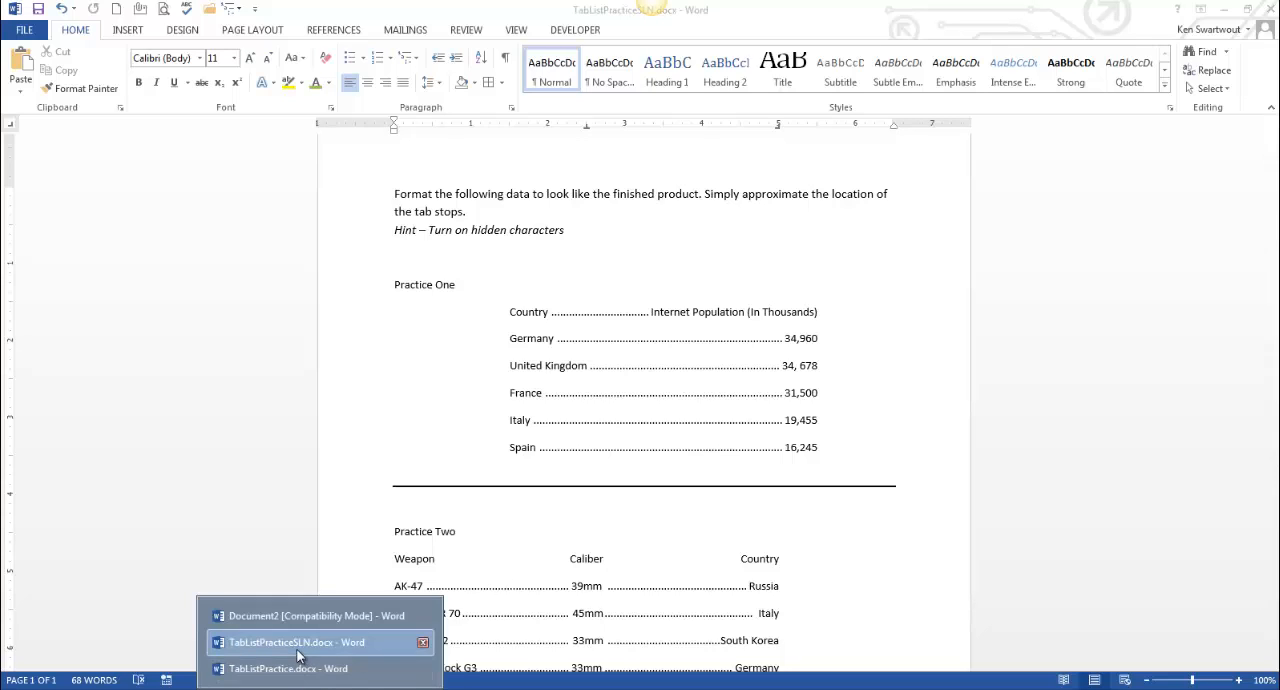
left_click(300, 666)
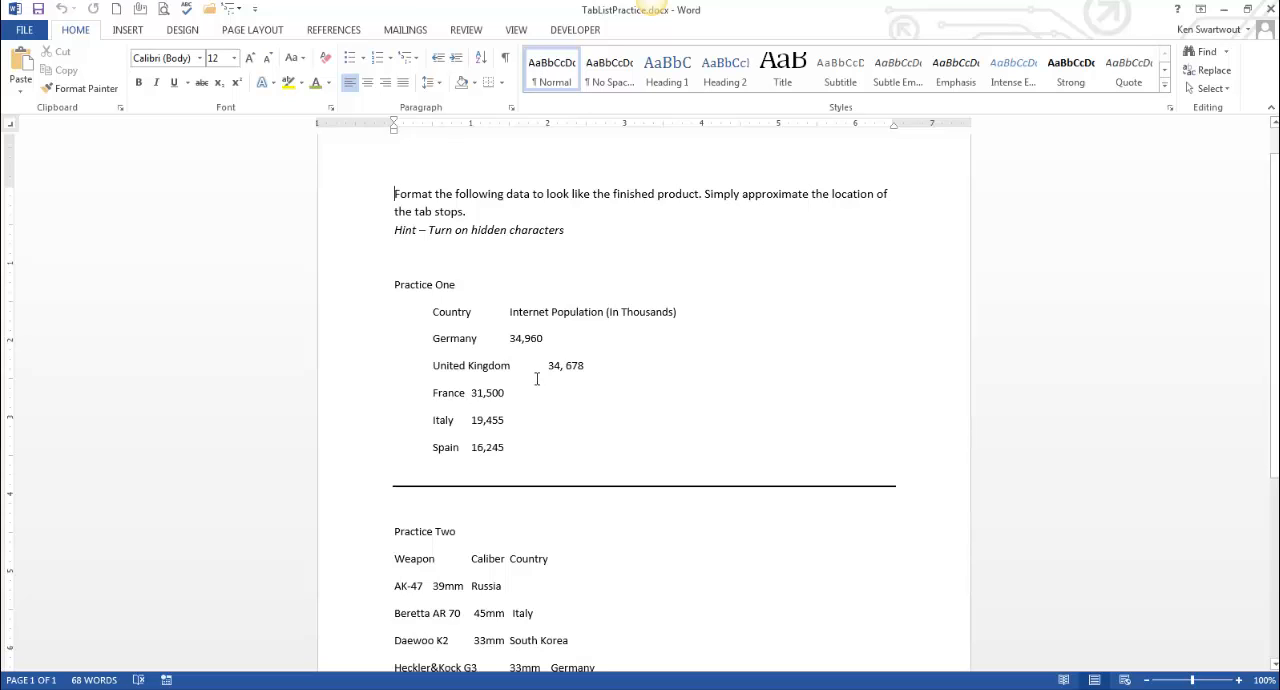
Show the hidden formatting marks and examine the tab characters in the Practice One and Practice Two lists
left_click(505, 57)
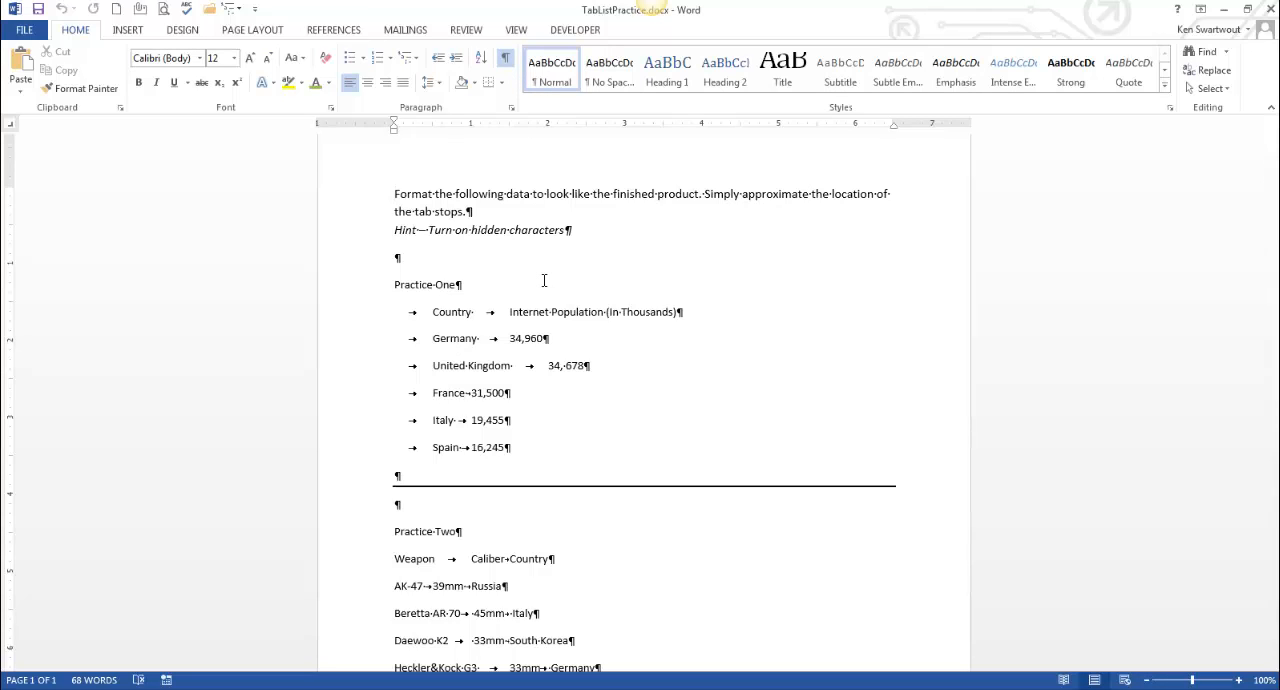
left_click_drag(397, 314, 540, 449)
left_click(543, 434)
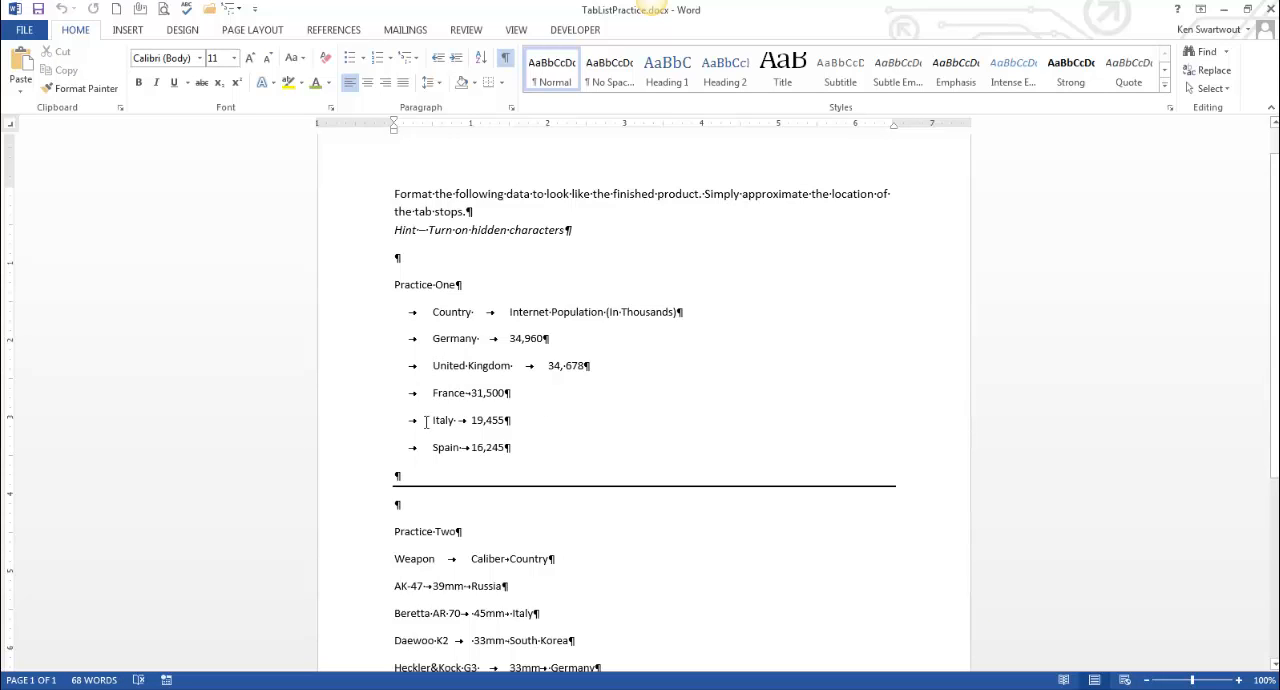
scroll(545, 480, "down", 2)
left_click_drag(538, 608, 349, 506)
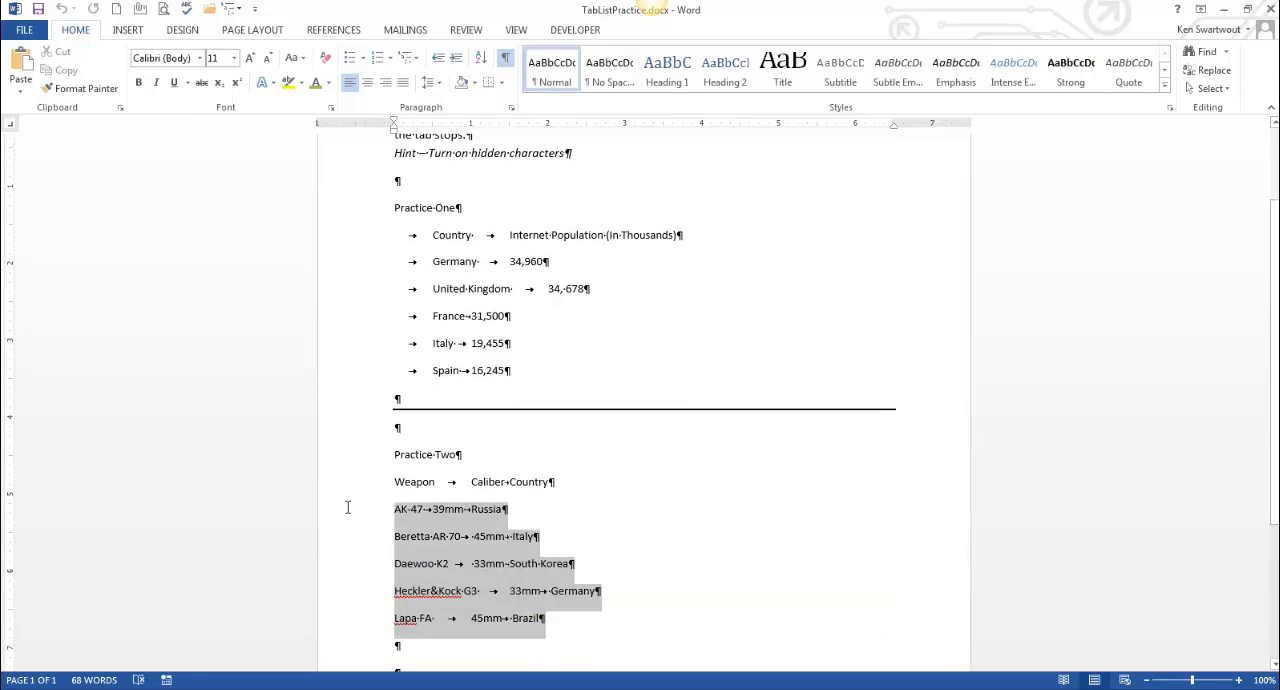
left_click(546, 428)
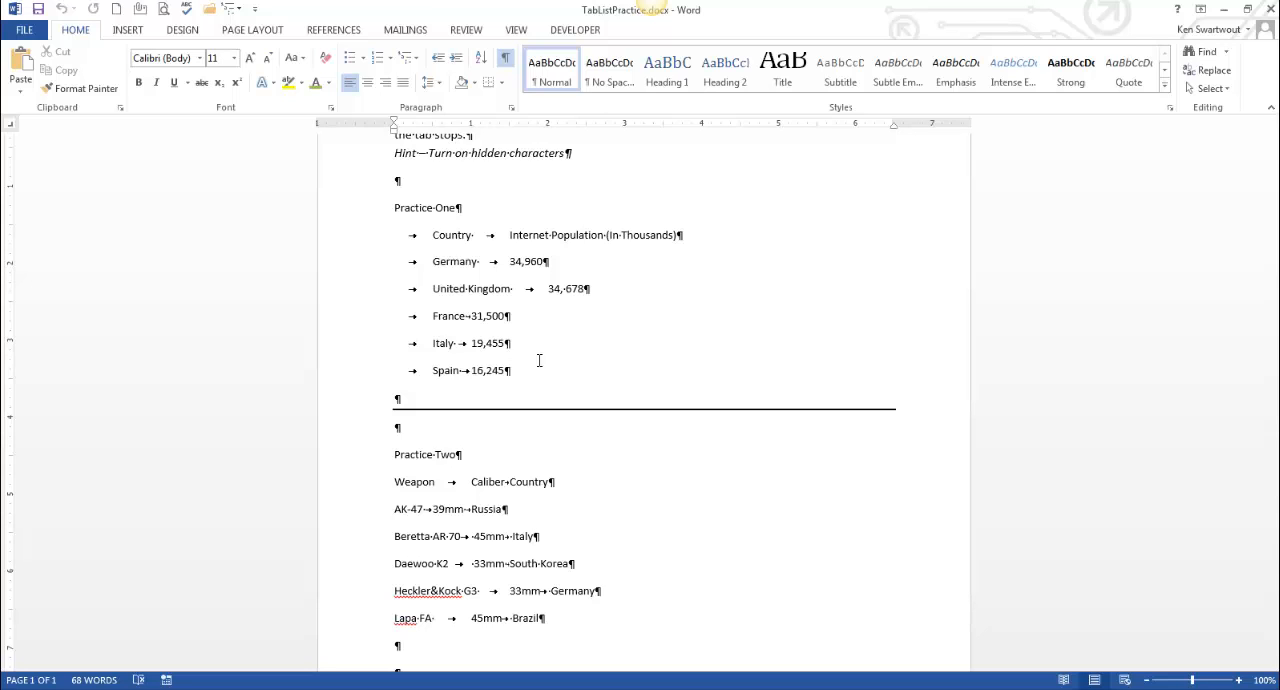
scroll(539, 360, "up", 1)
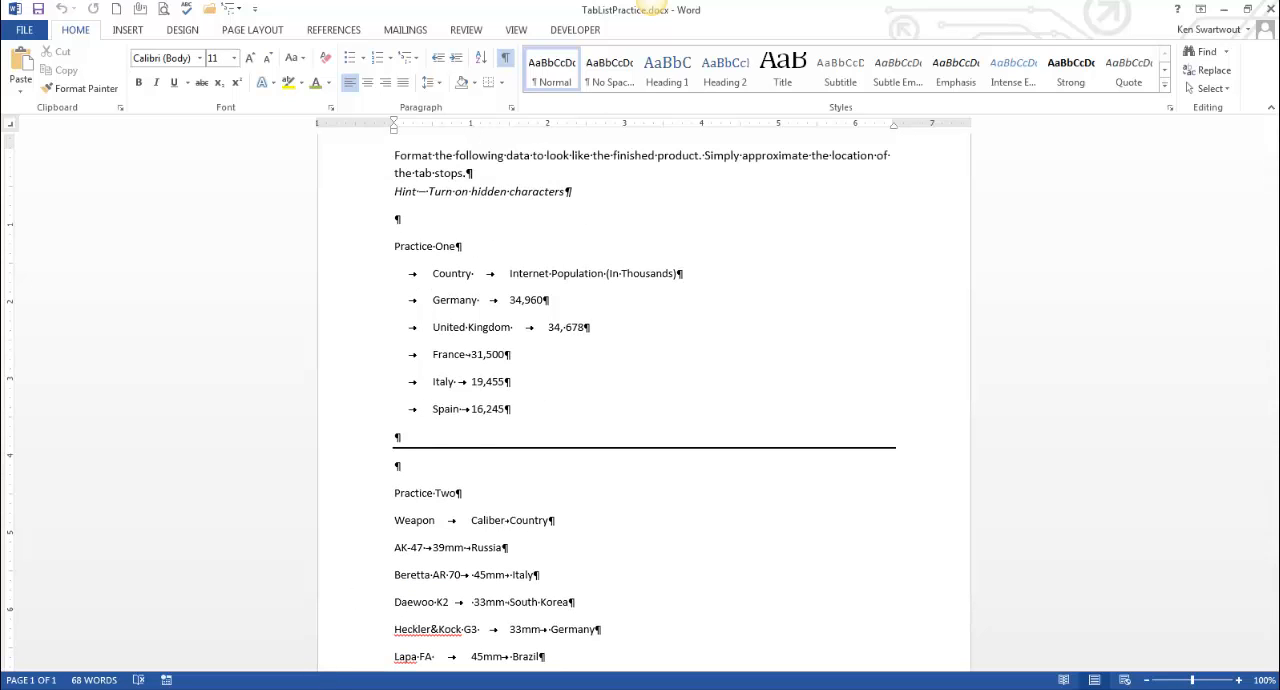
Review the instructions and the Germany line's tab stops in TabListPracticeSLN.docx
left_click(320, 662)
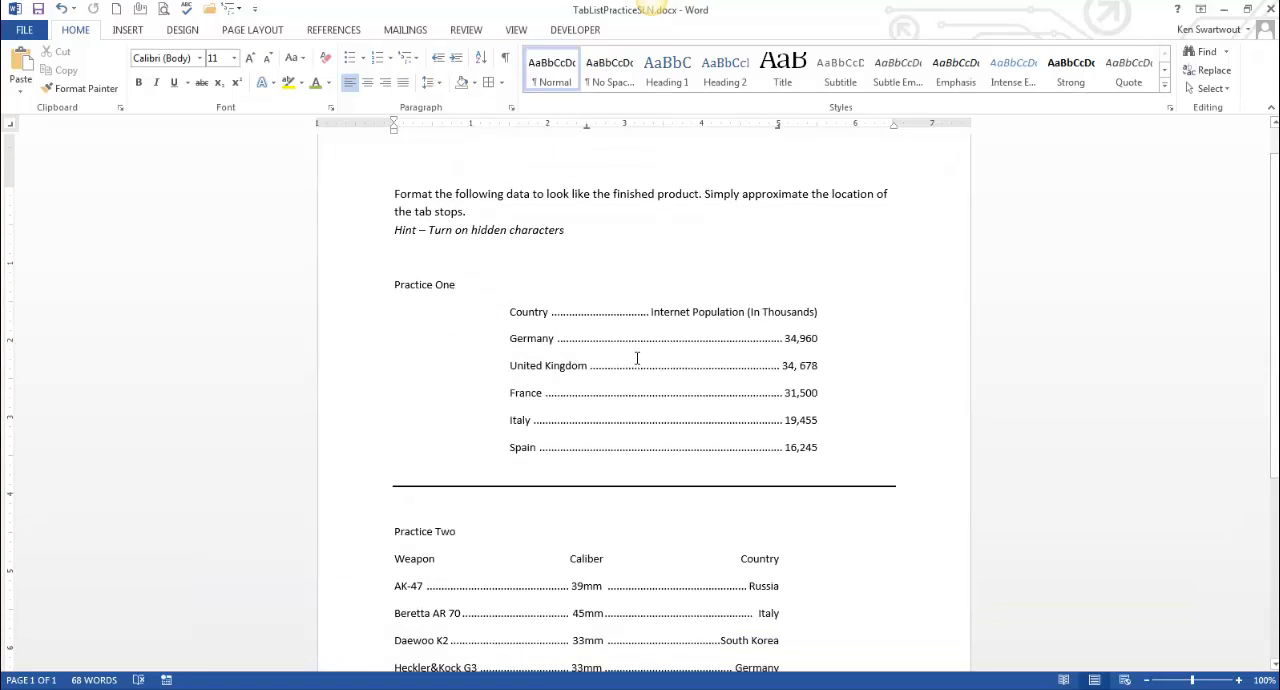
left_click(390, 230)
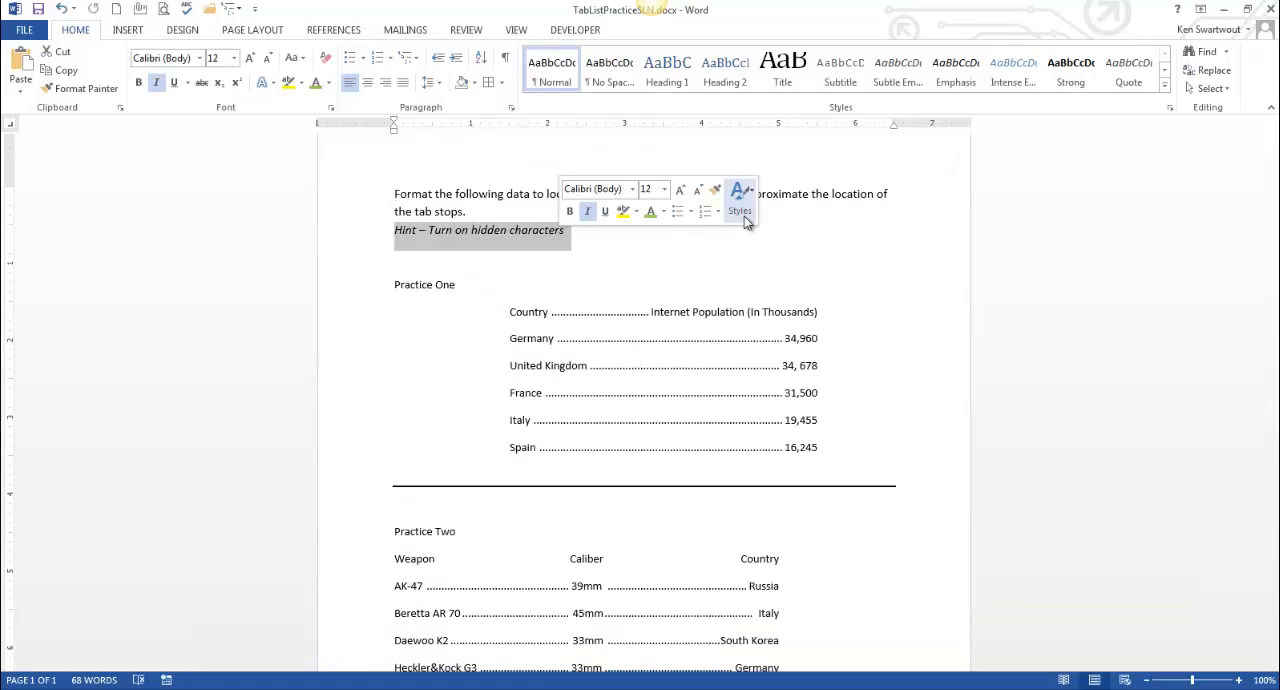
left_click(846, 232)
left_click_drag(704, 196, 875, 198)
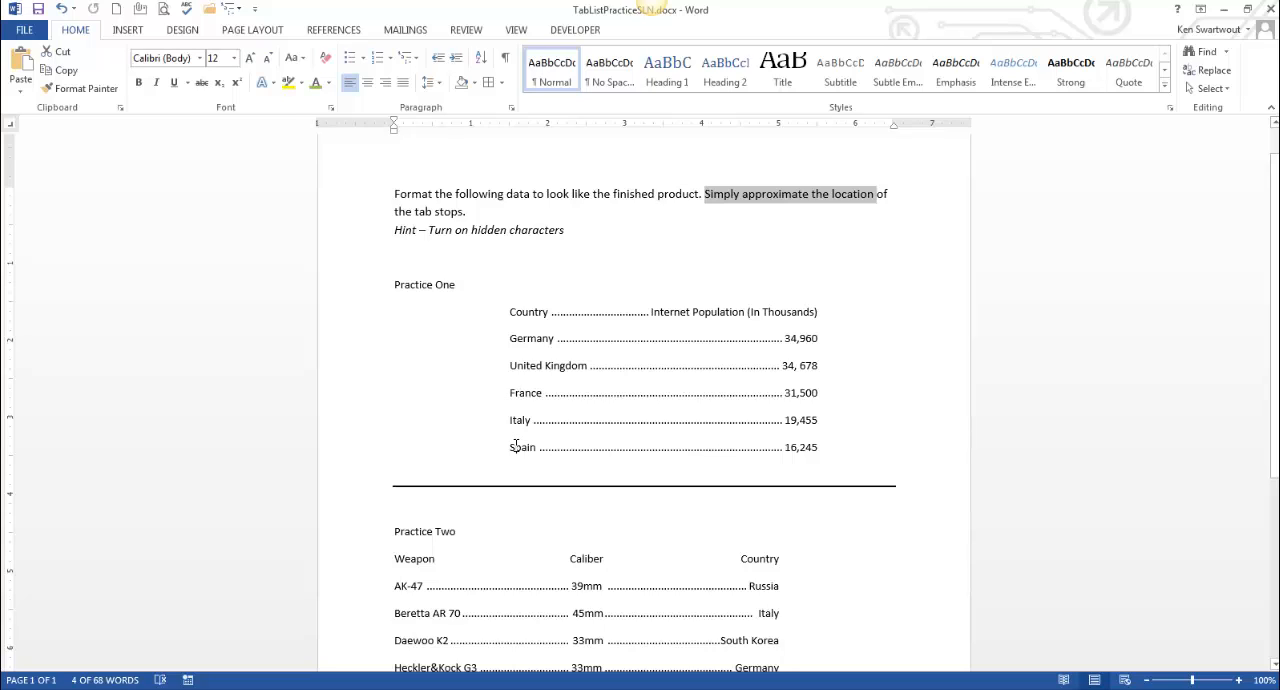
left_click(818, 339)
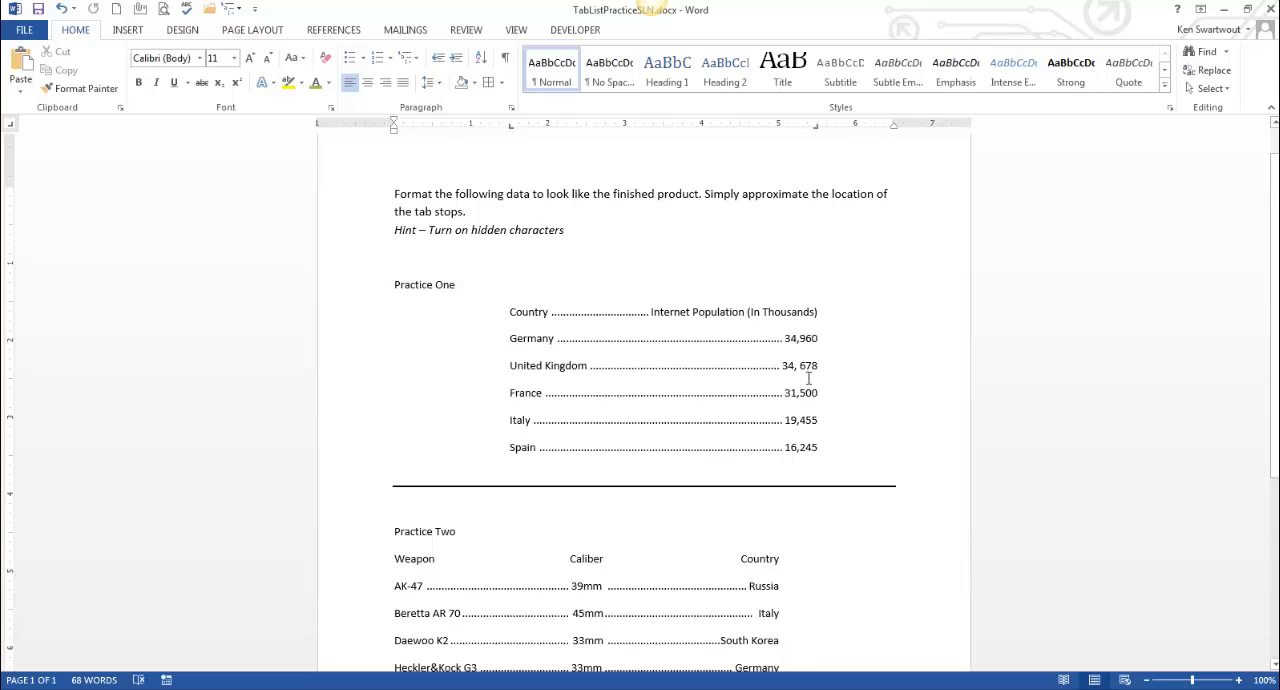
left_click(681, 285)
Return to TabListPractice.docx and give Practice One's Country heading line a left tab stop at 1.5" and a right tab stop at 5.5"
mouse_move(419, 685)
left_click(338, 660)
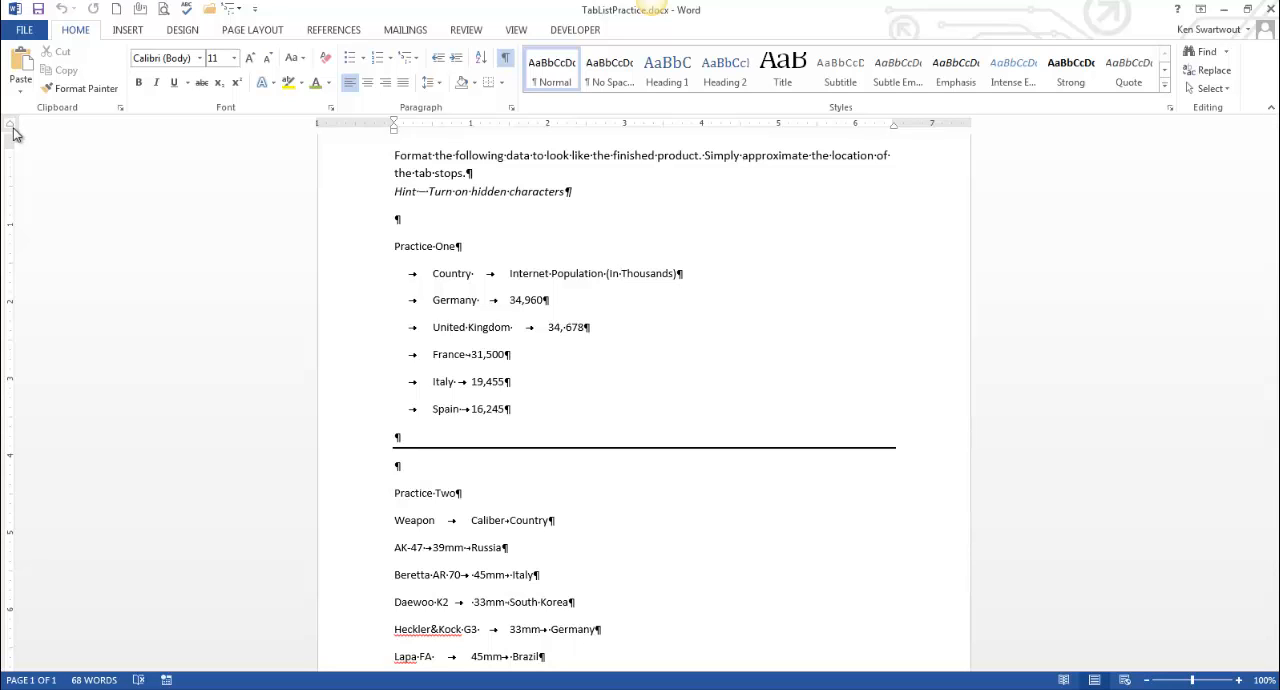
left_click(510, 125)
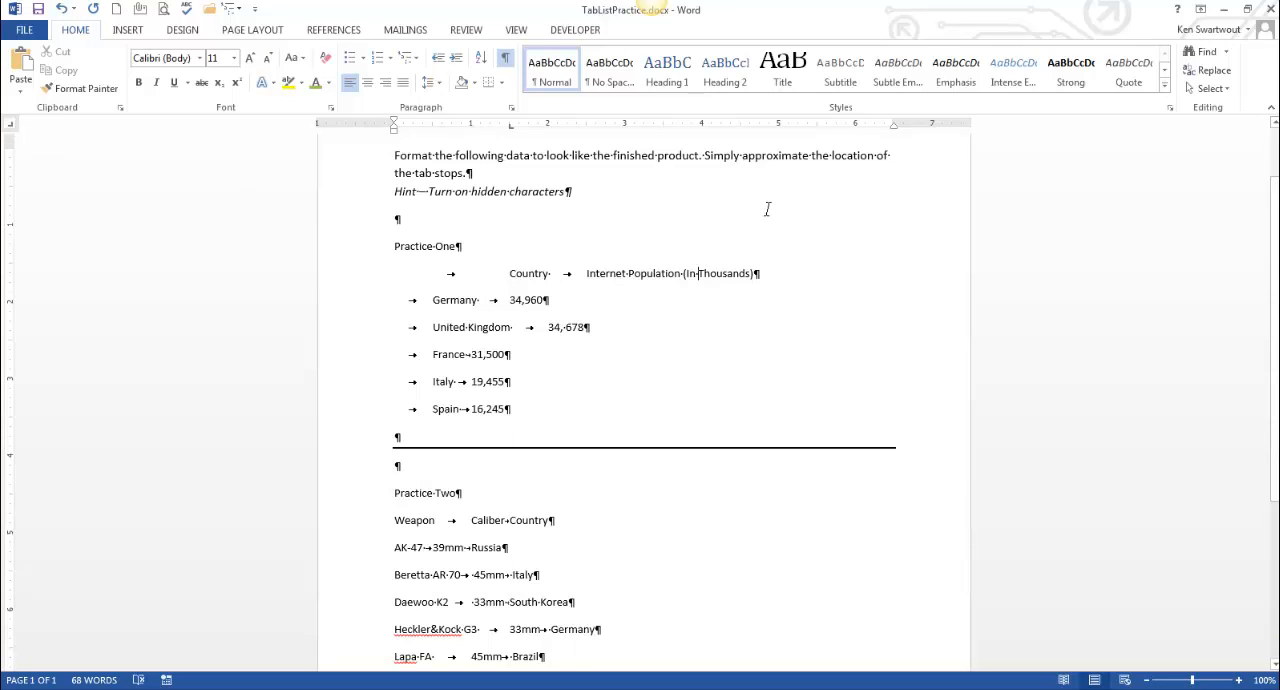
left_click(816, 125)
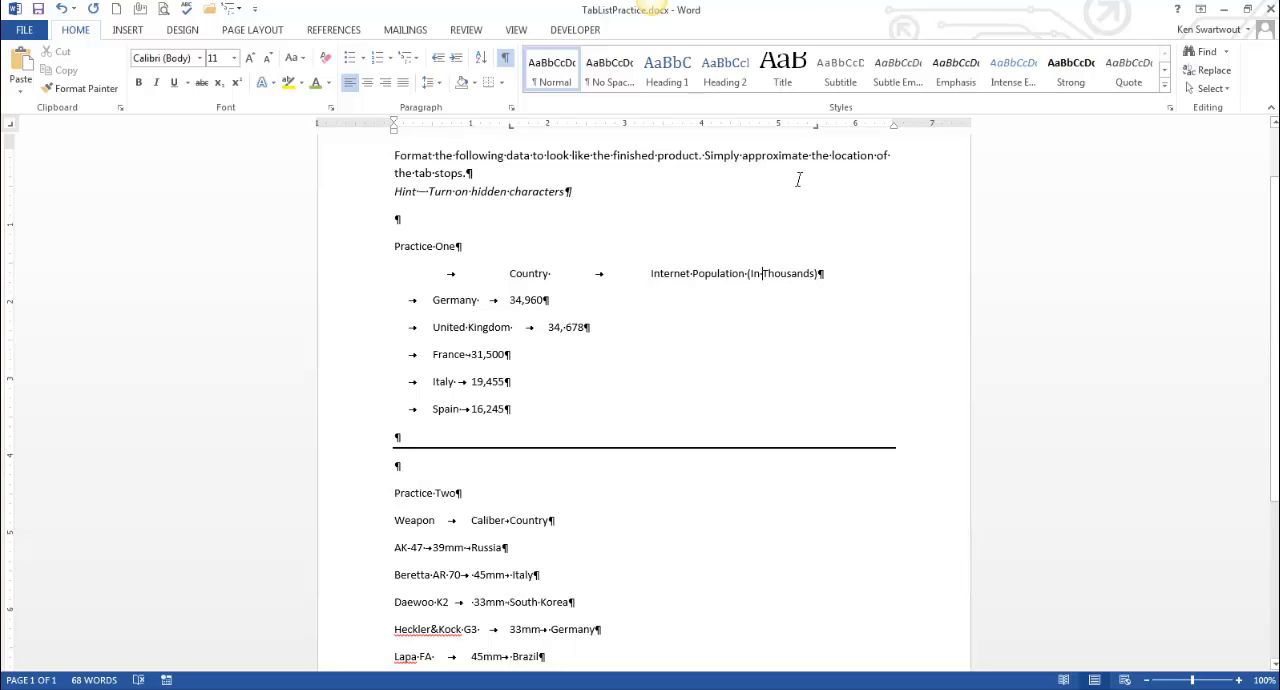
Apply dotted leader style 2 to the heading line's right tab stop at 5.5"
double_click(817, 128)
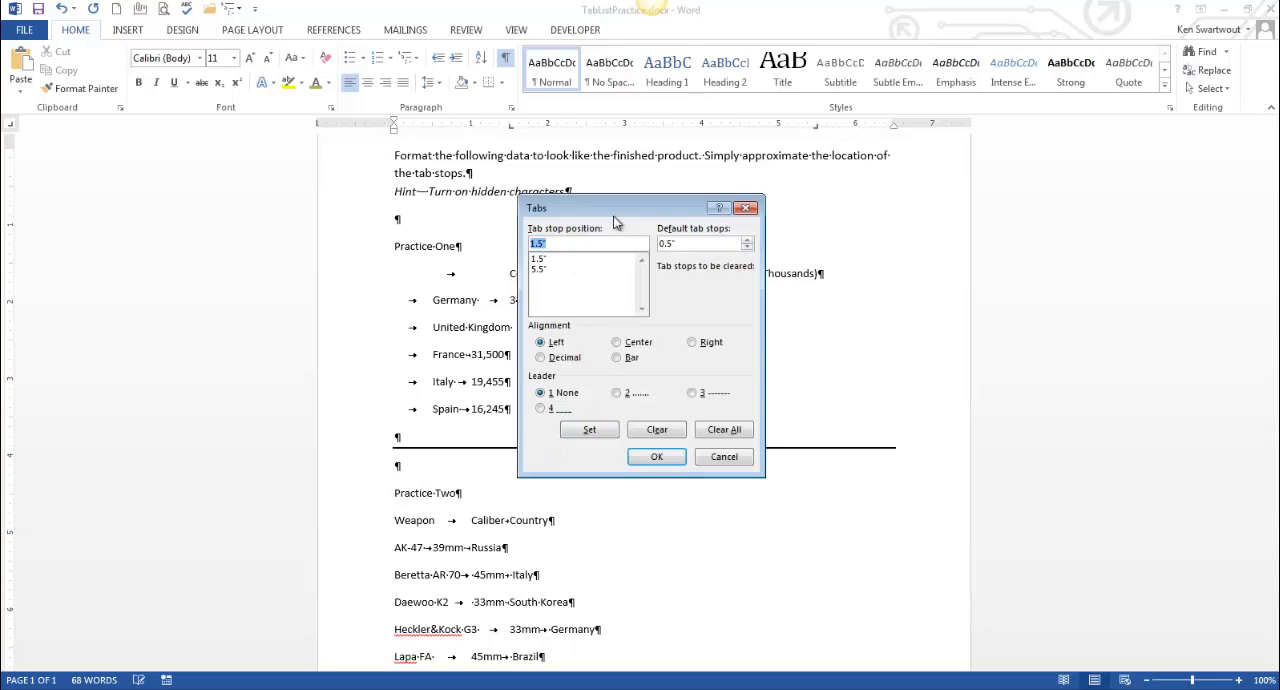
left_click(545, 269)
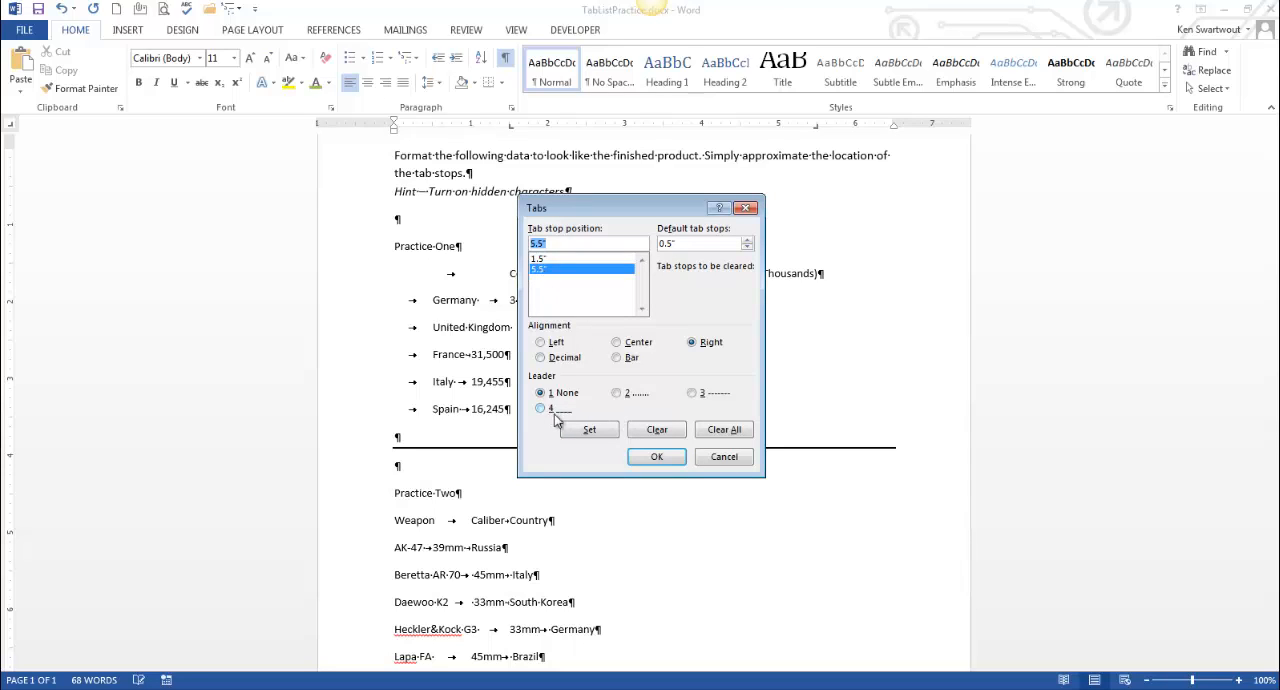
left_click(616, 392)
left_click(589, 429)
left_click(655, 457)
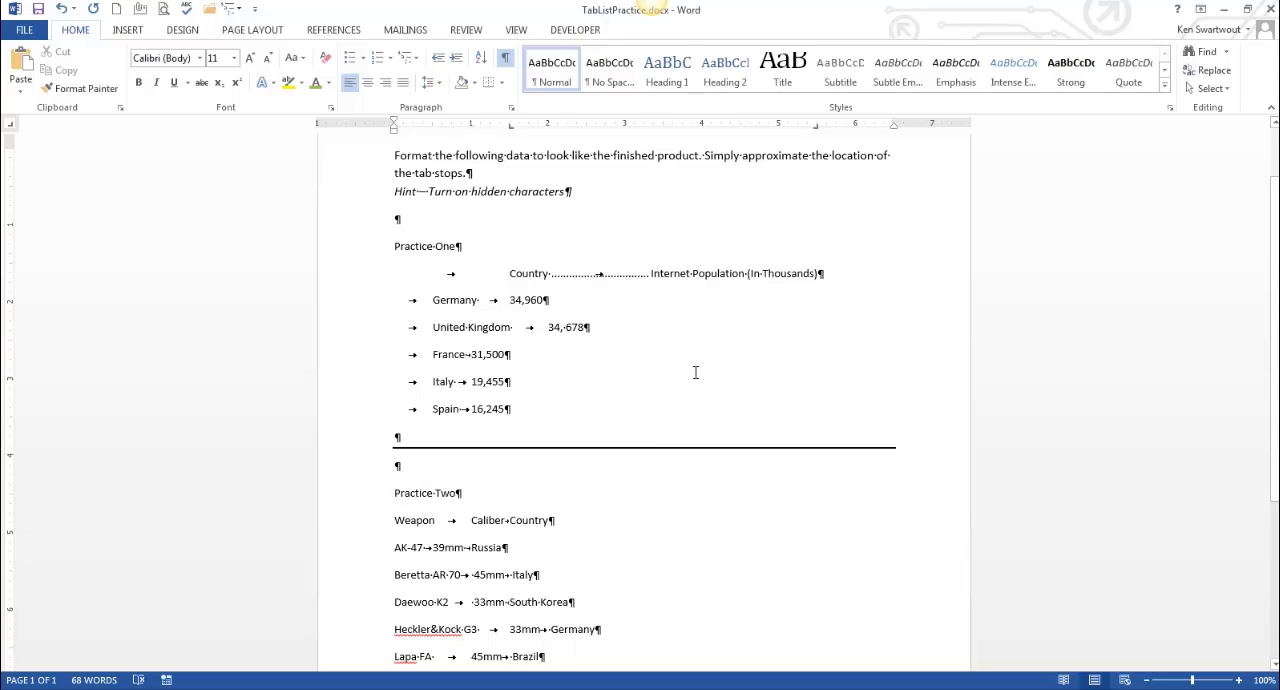
Copy the Country heading line's formatting to the Germany through Spain lines with Format Painter
left_click_drag(816, 273, 352, 277)
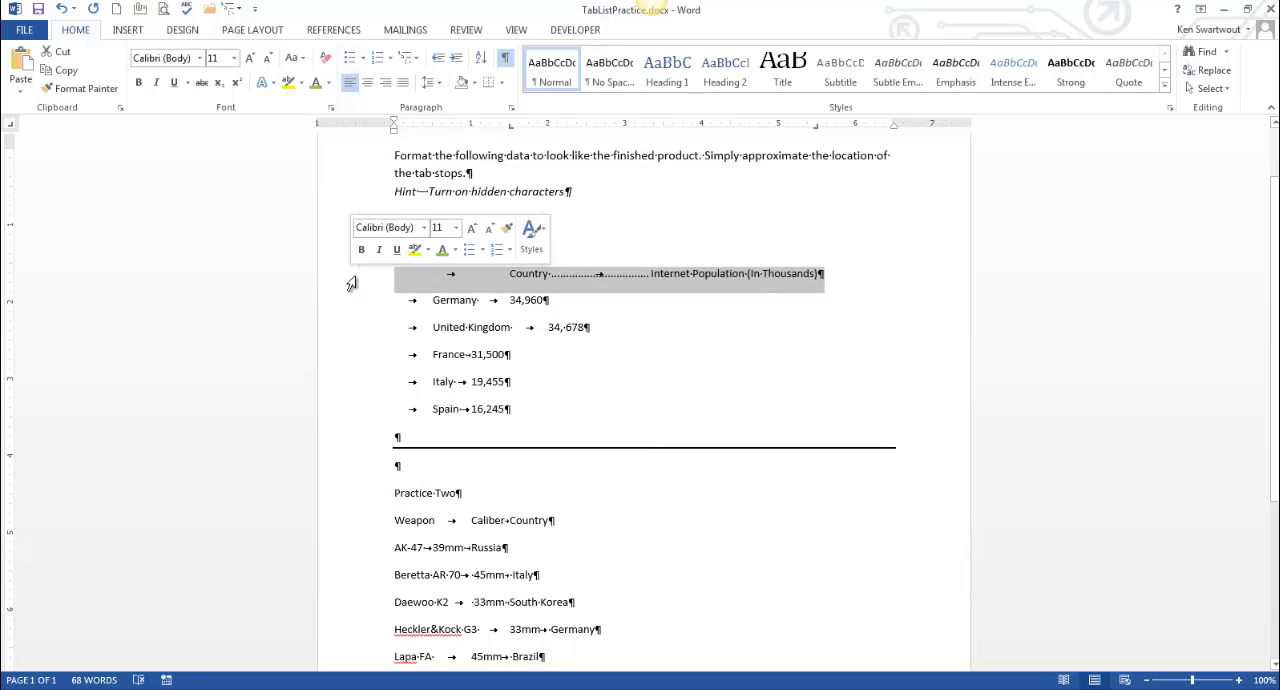
left_click(49, 91)
left_click_drag(484, 406, 357, 296)
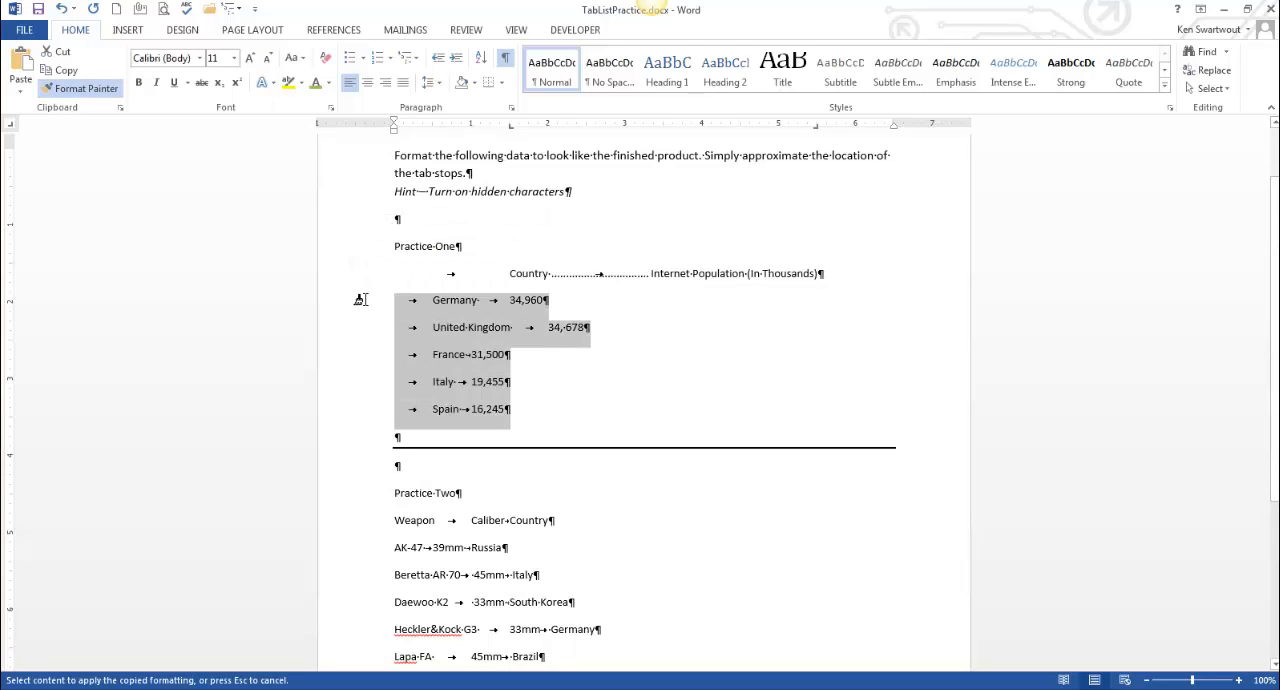
left_click(652, 357)
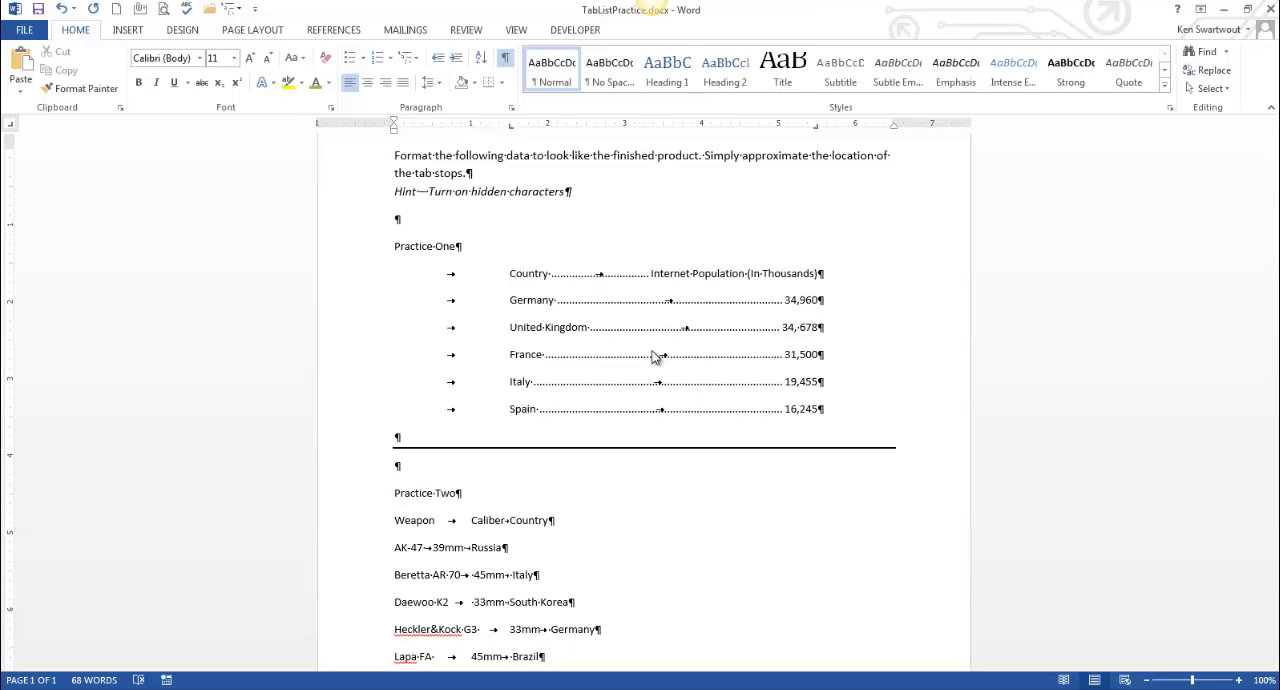
left_click(735, 303)
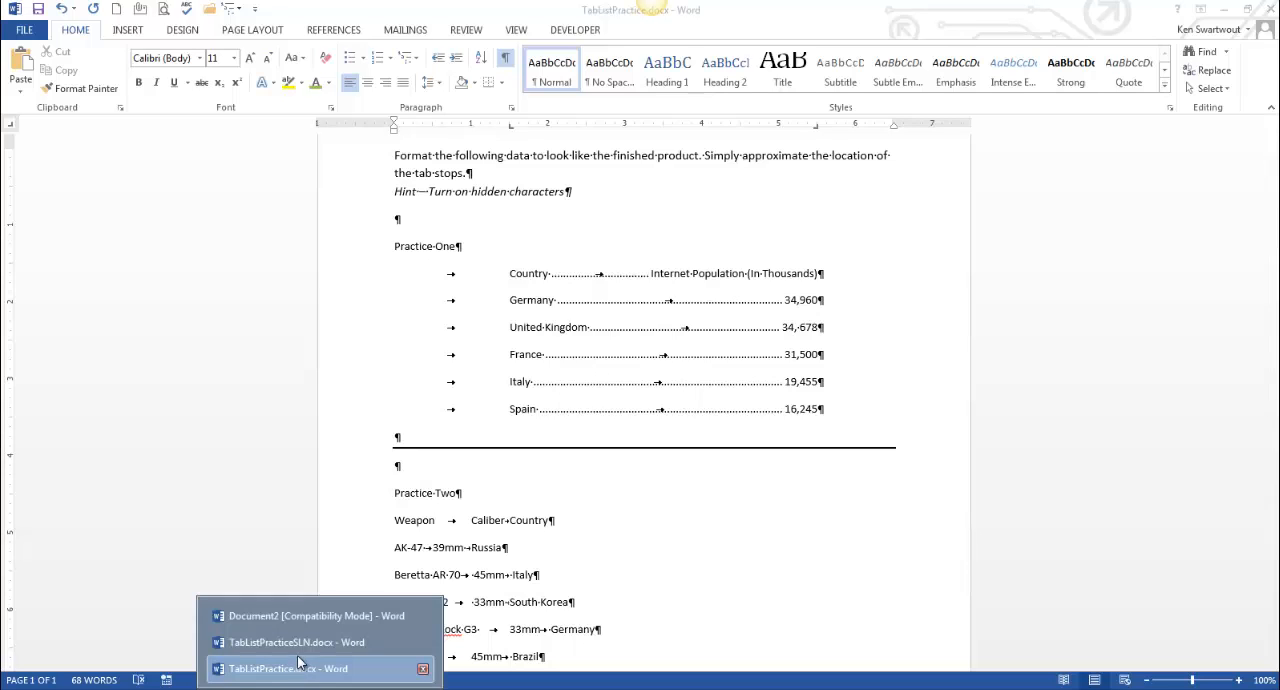
Compare the finished Practice Two list in TabListPracticeSLN.docx with the unformatted one in TabListPractice.docx
left_click(320, 637)
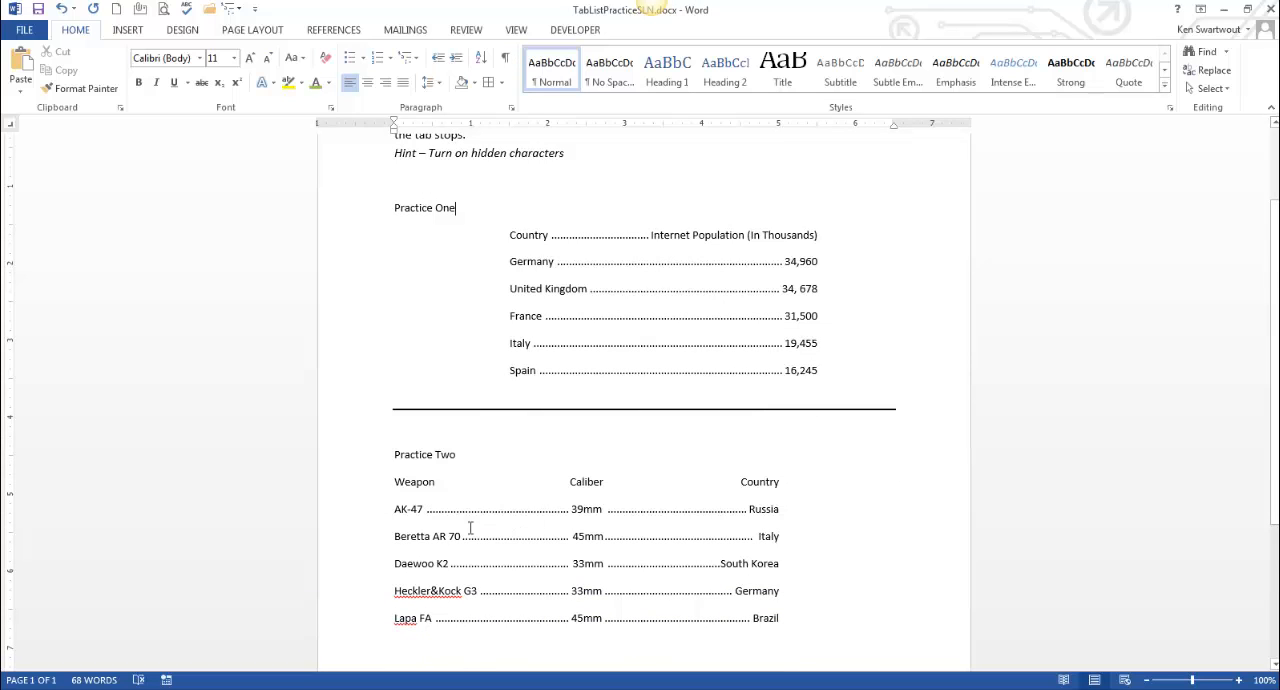
scroll(494, 545, "down", 1)
scroll(494, 545, "down", 1)
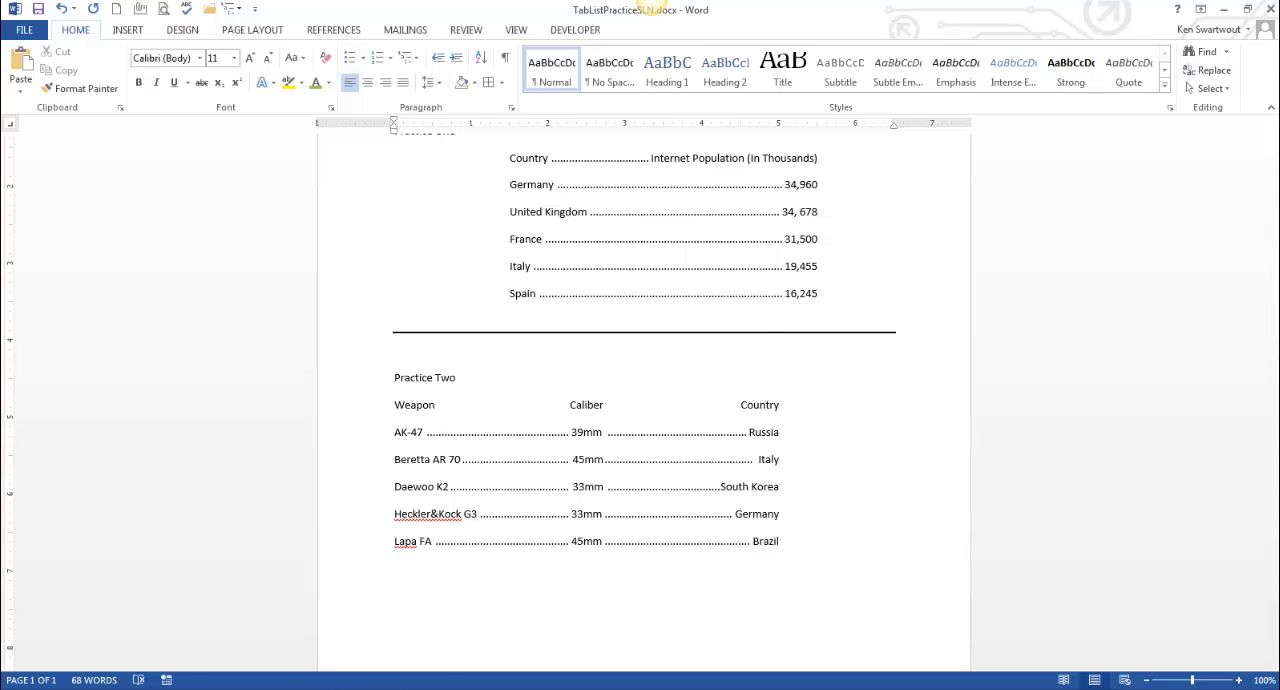
left_click(333, 666)
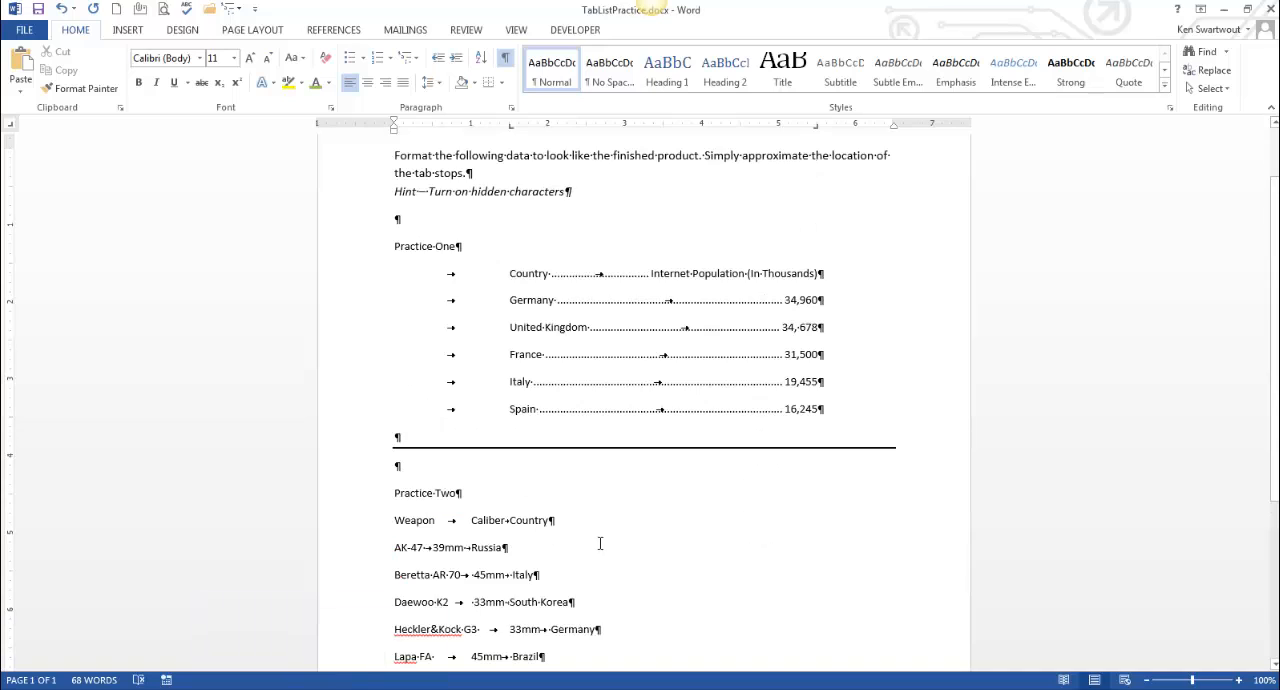
scroll(600, 543, "down", 3)
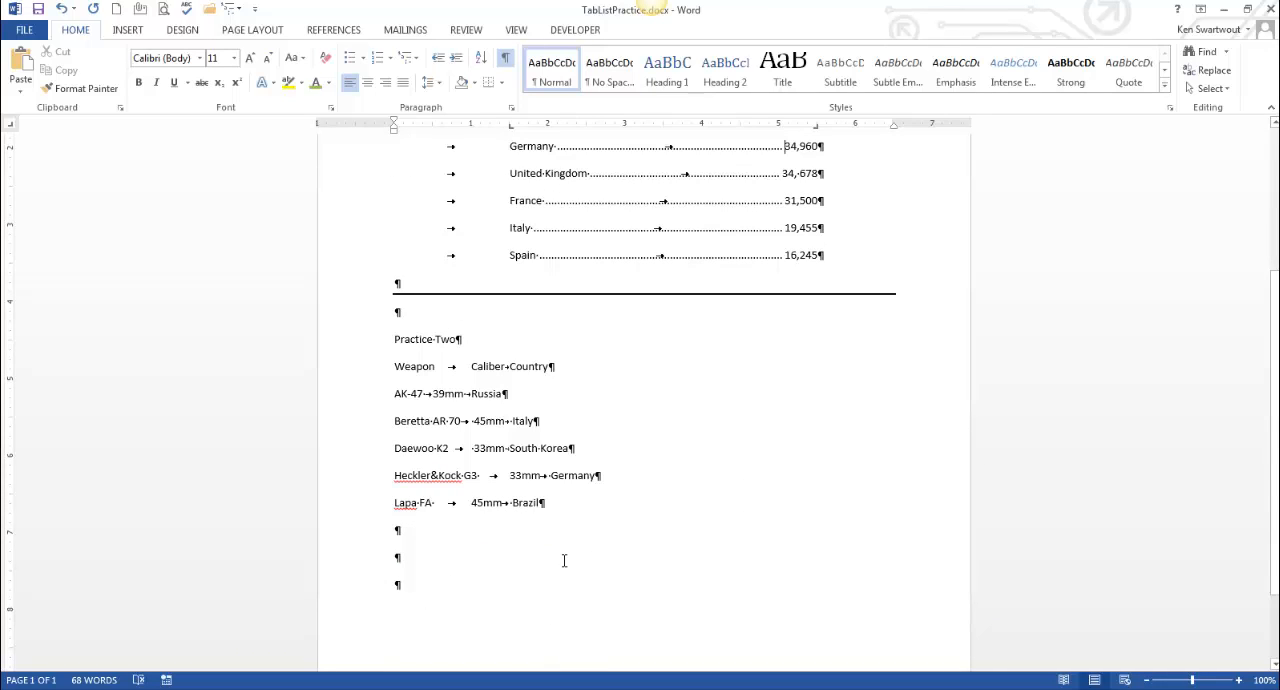
left_click_drag(560, 503, 283, 366)
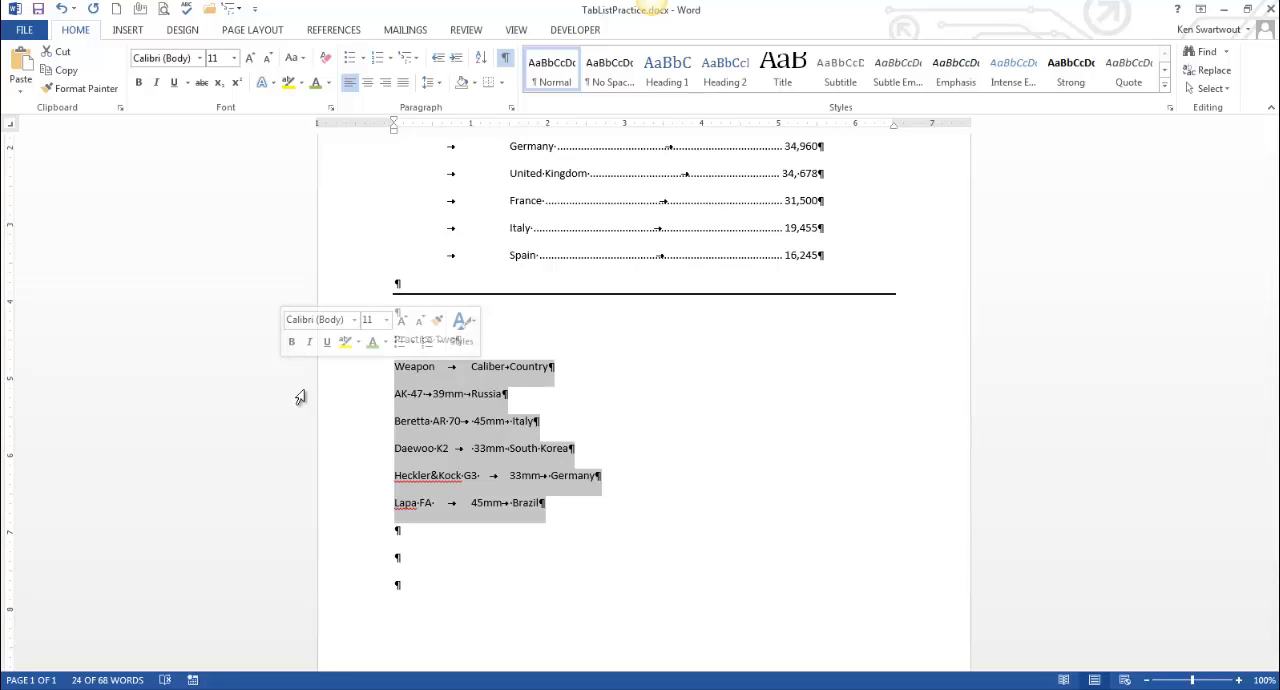
left_click(585, 477)
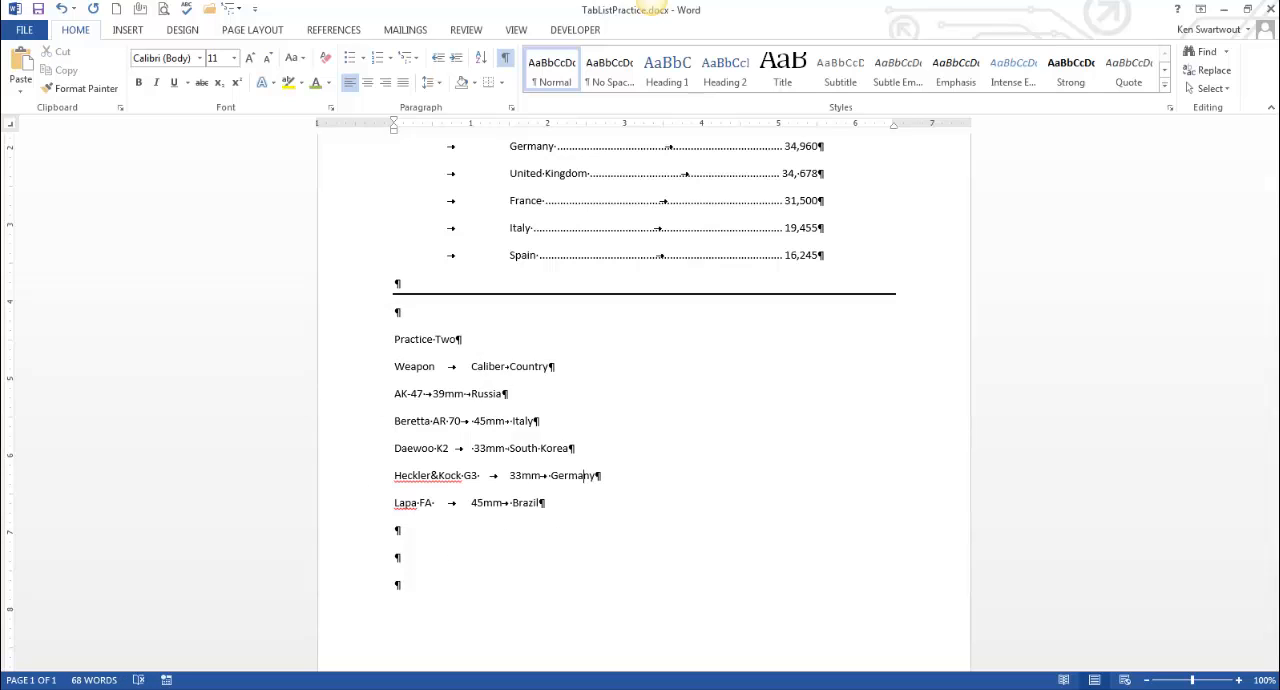
left_click(318, 688)
left_click(312, 643)
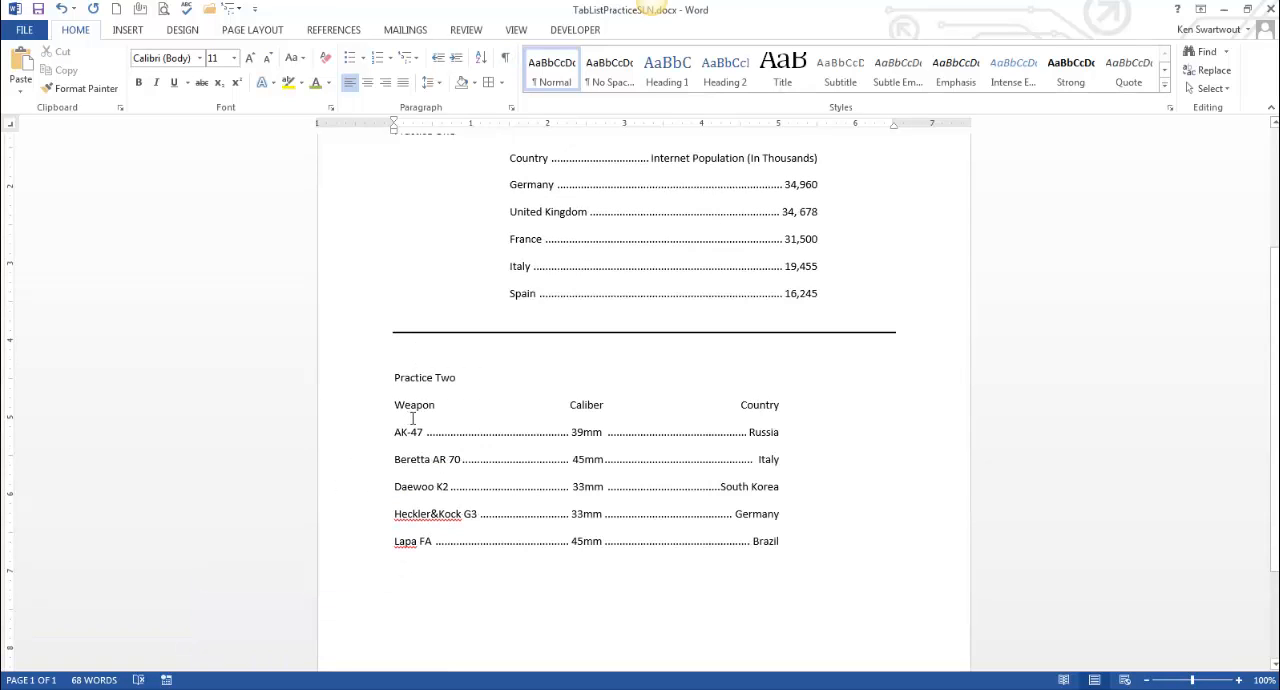
left_click(318, 686)
left_click(320, 670)
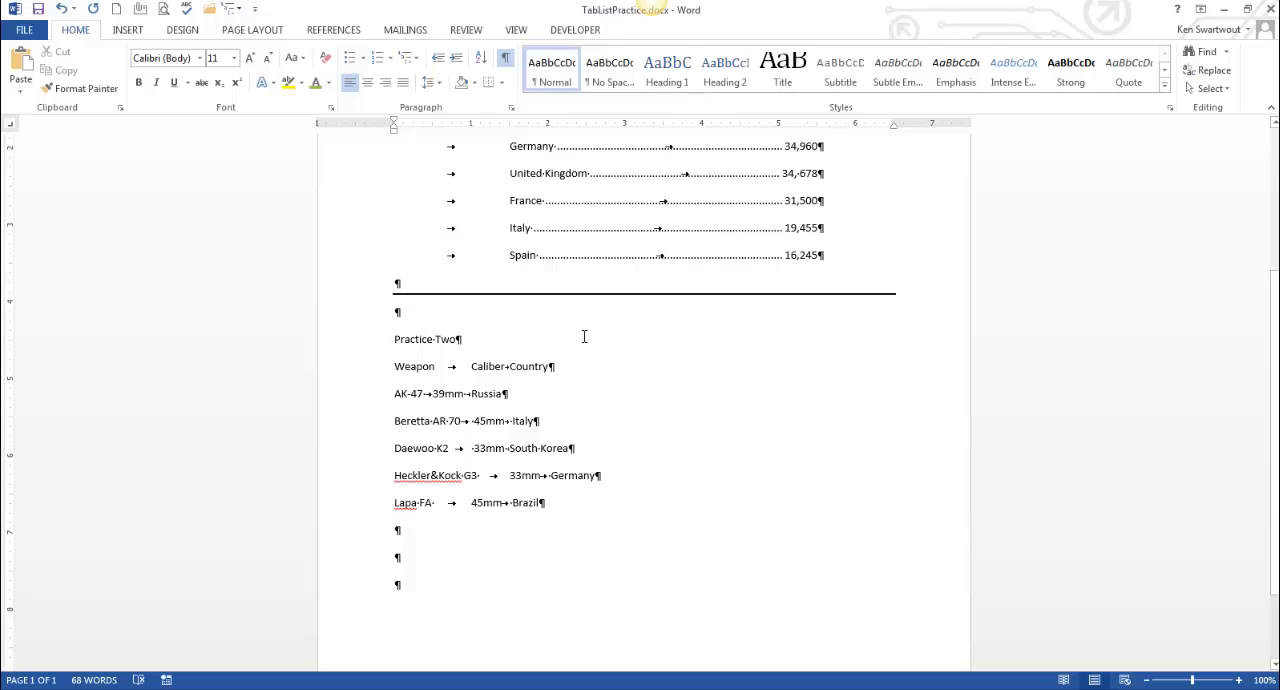
Give all Practice Two lines, Weapon through Lapa FA, a center tab stop at 2.5" and a right tab stop at 5"
left_click_drag(557, 503, 354, 362)
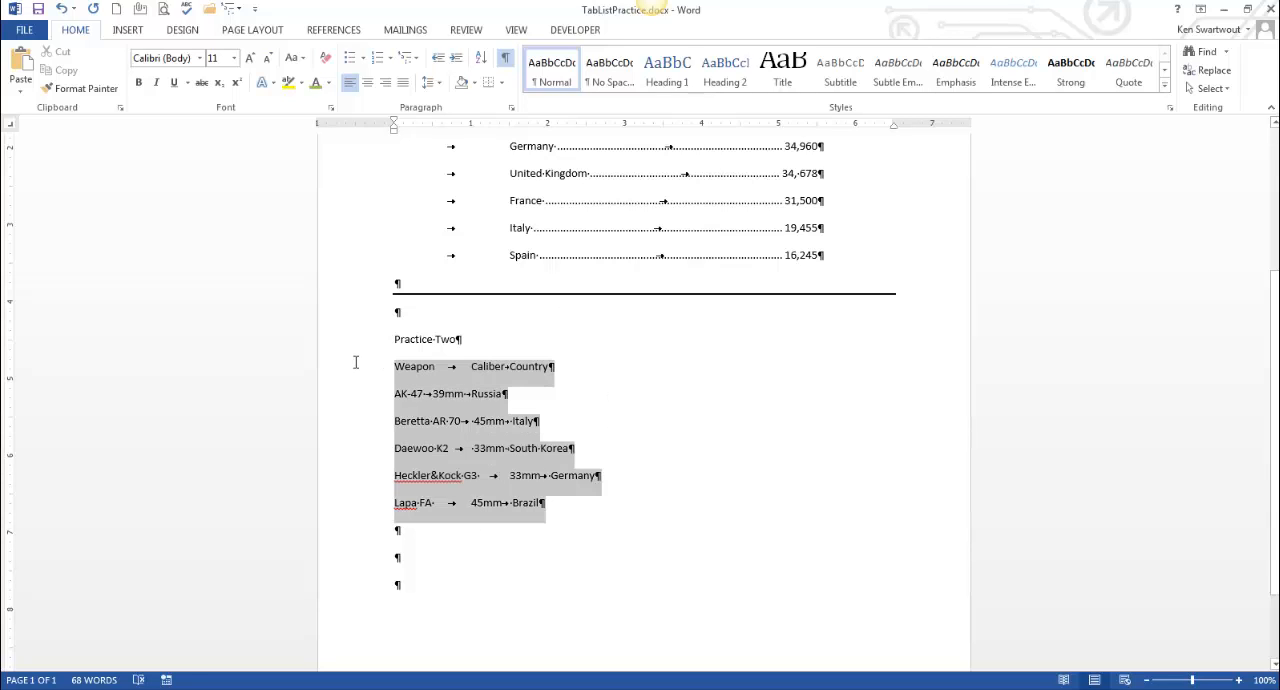
left_click(12, 133)
left_click_drag(595, 129, 587, 129)
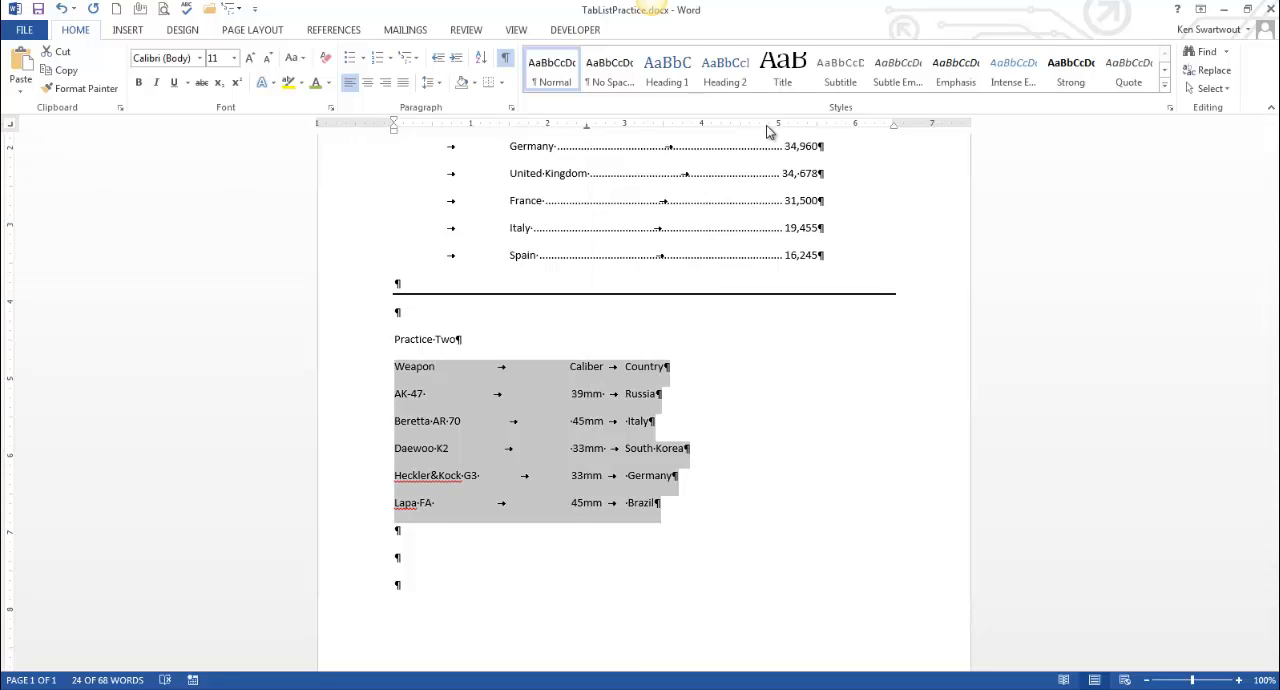
left_click_drag(766, 128, 779, 127)
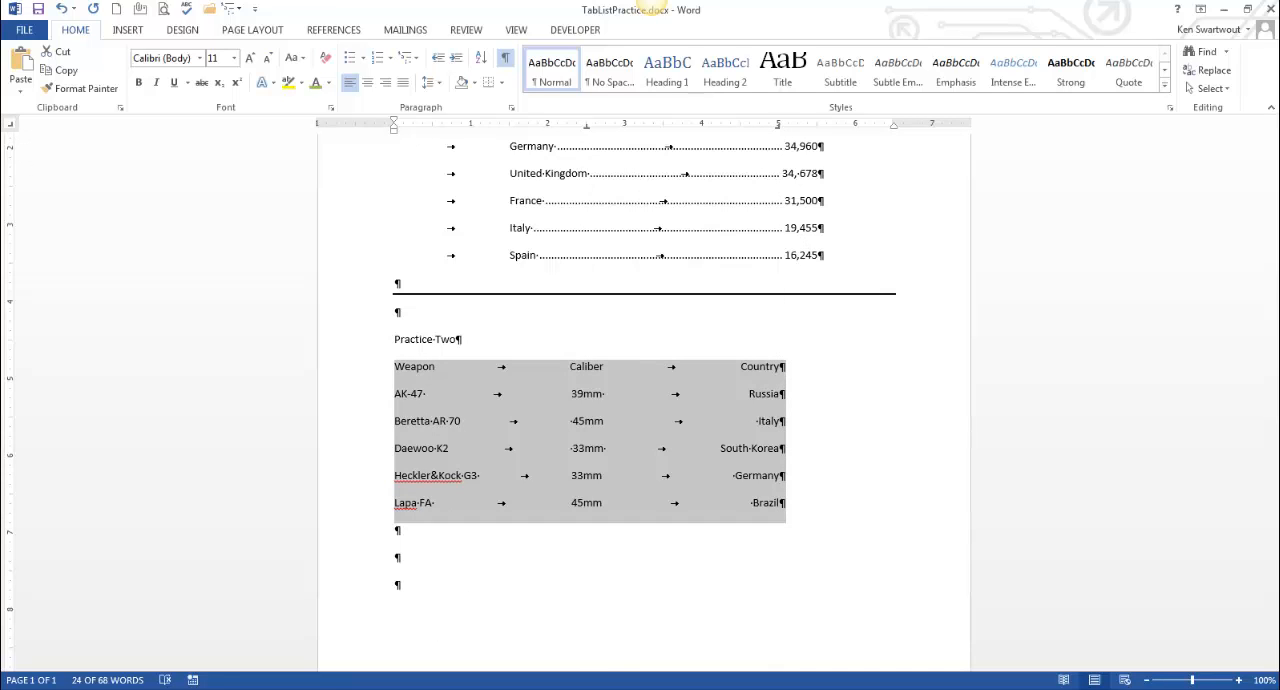
Check the leaders on the Weapon heading line and the lines below it in TabListPracticeSLN.docx, and return to TabListPractice.docx
mouse_move(320, 689)
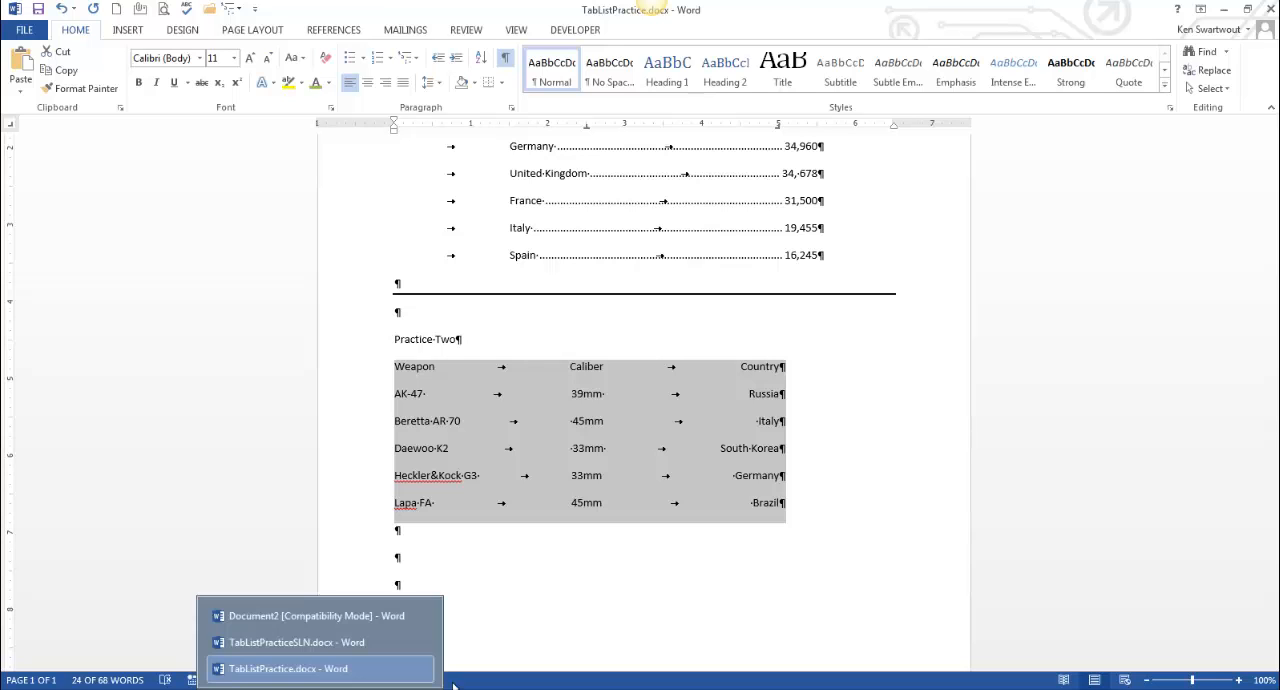
left_click(314, 686)
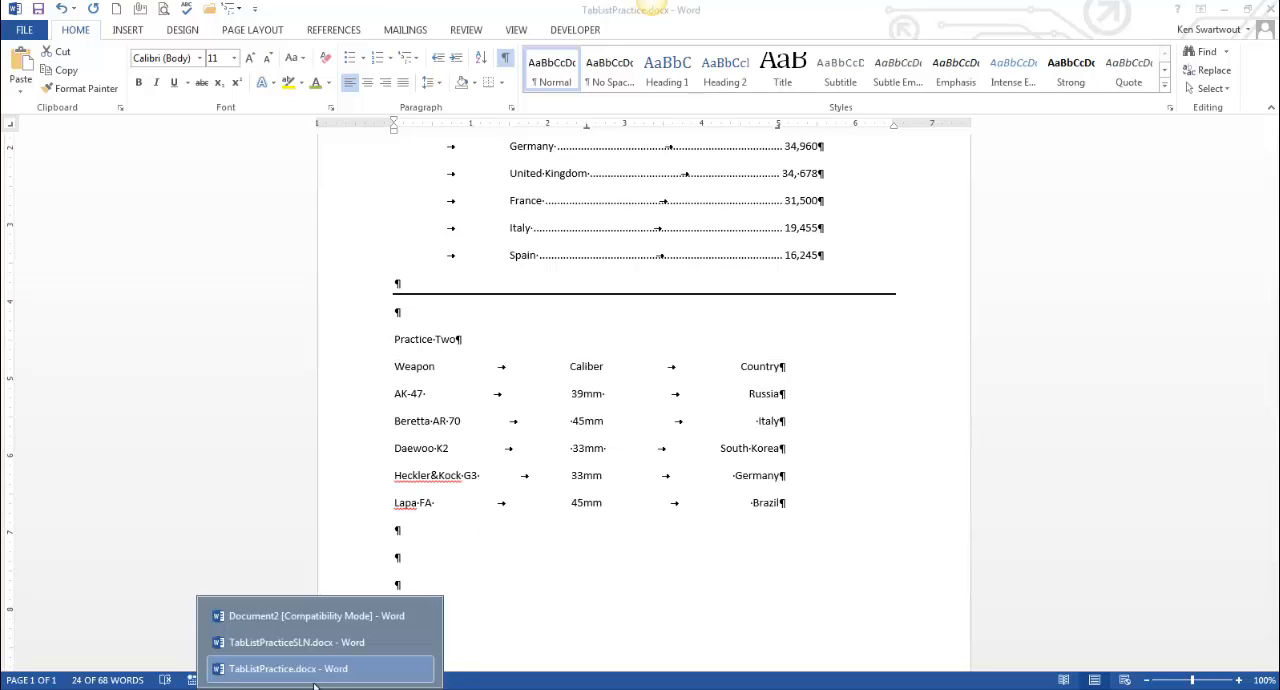
left_click(308, 648)
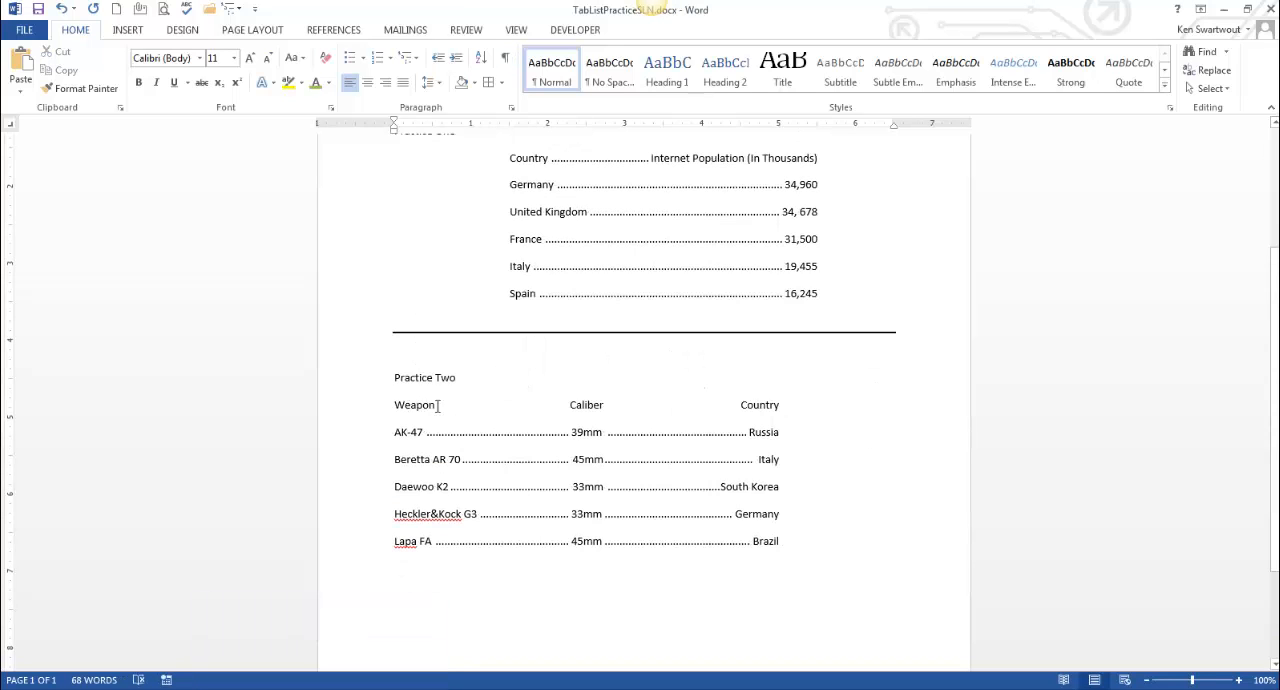
left_click_drag(404, 406, 774, 406)
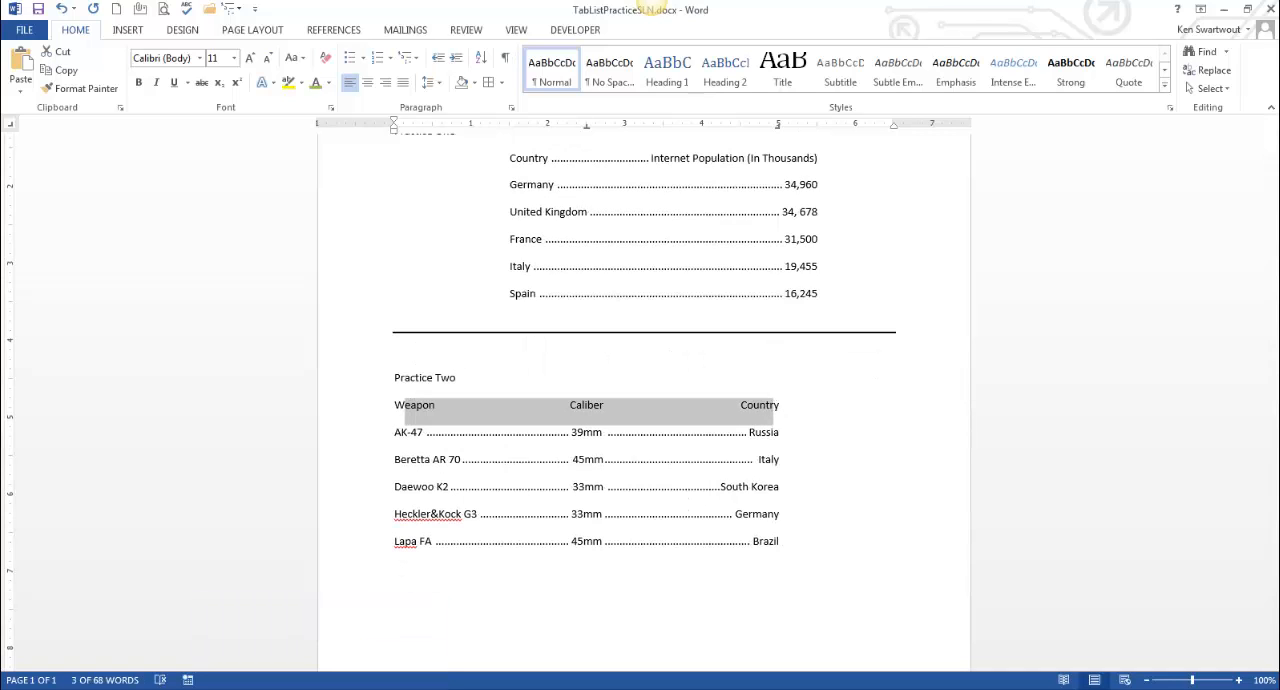
left_click(314, 686)
left_click(329, 667)
Apply dotted leader style 2 to the 2.5" and 5" tab stops of the AK-47 through Lapa FA lines
left_click(790, 503)
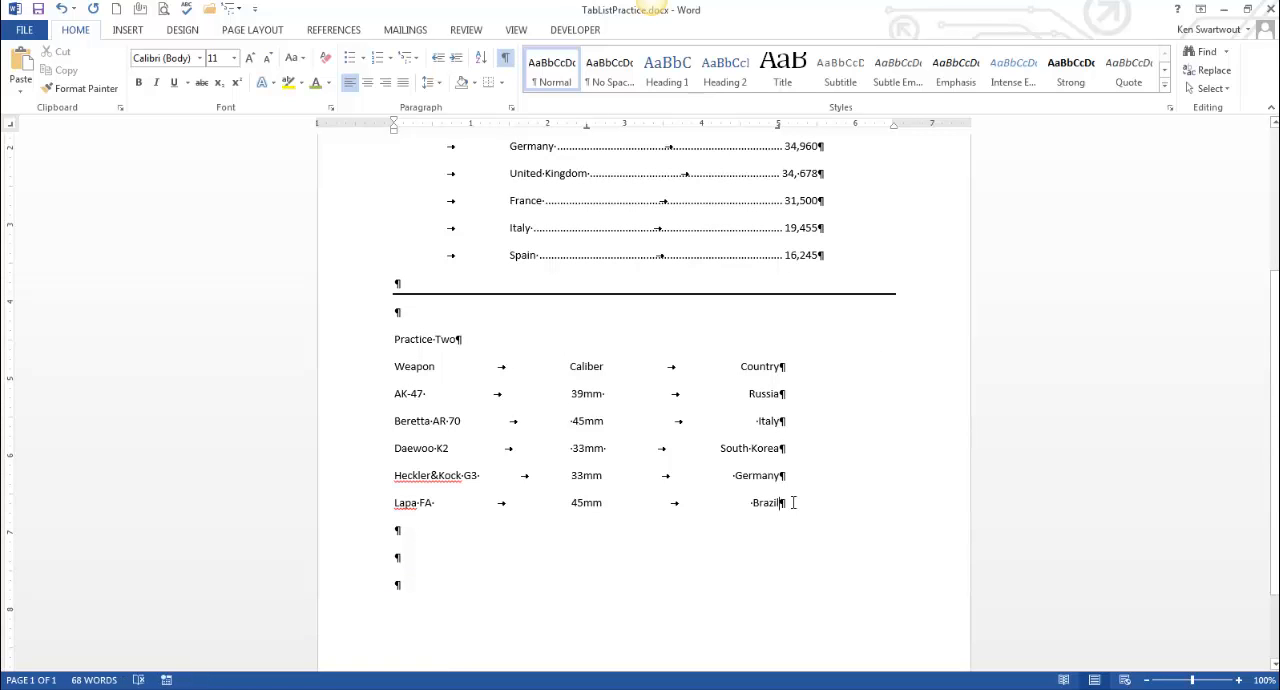
left_click_drag(793, 502, 336, 400)
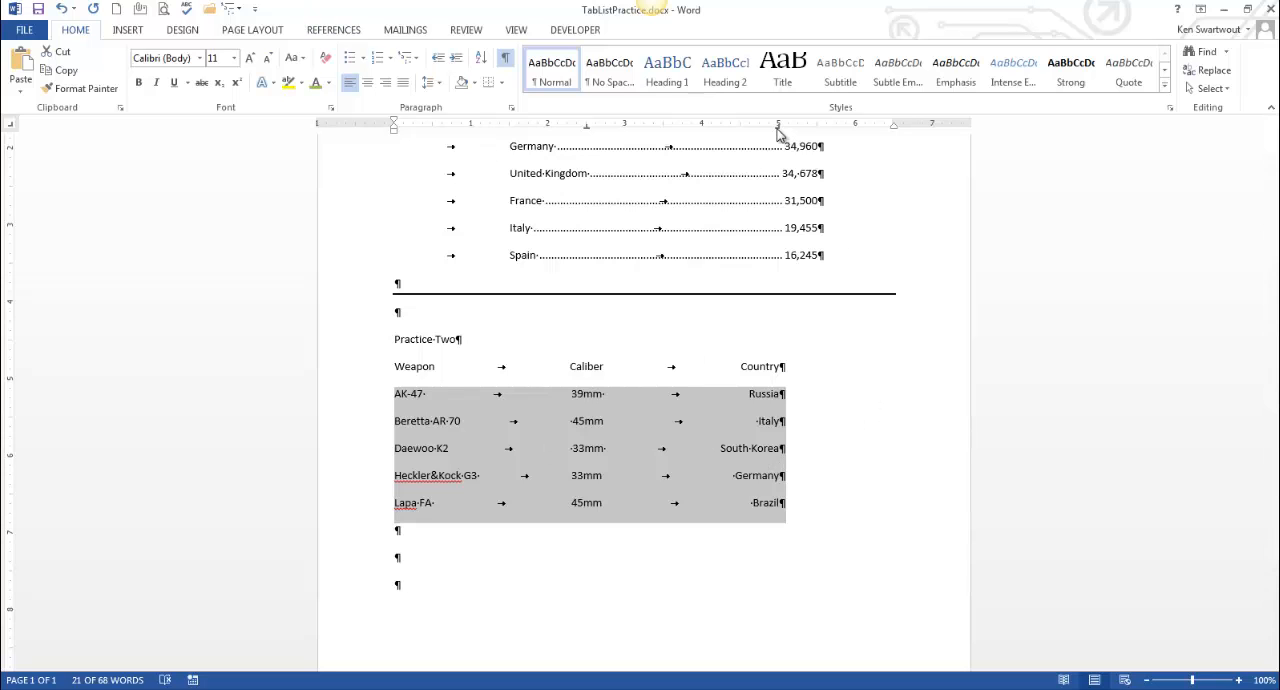
left_click(511, 107)
left_click(599, 555)
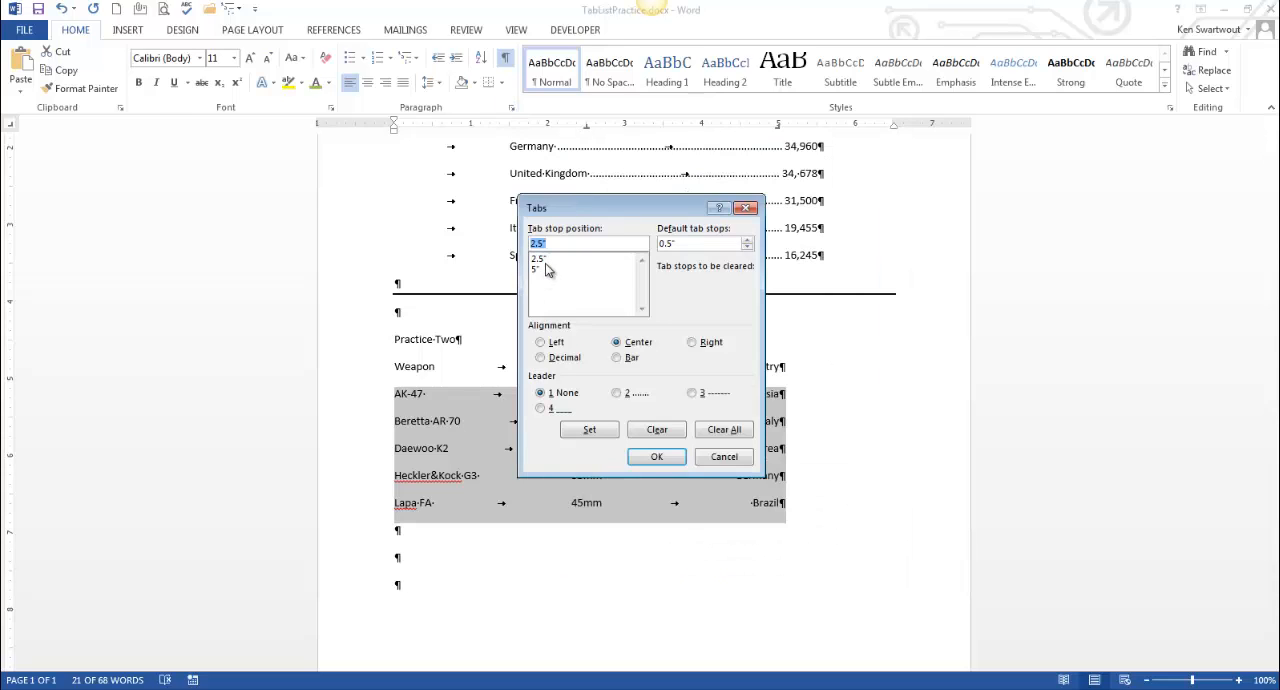
left_click(545, 260)
left_click(617, 393)
left_click(589, 429)
left_click(545, 269)
left_click(596, 431)
left_click(656, 456)
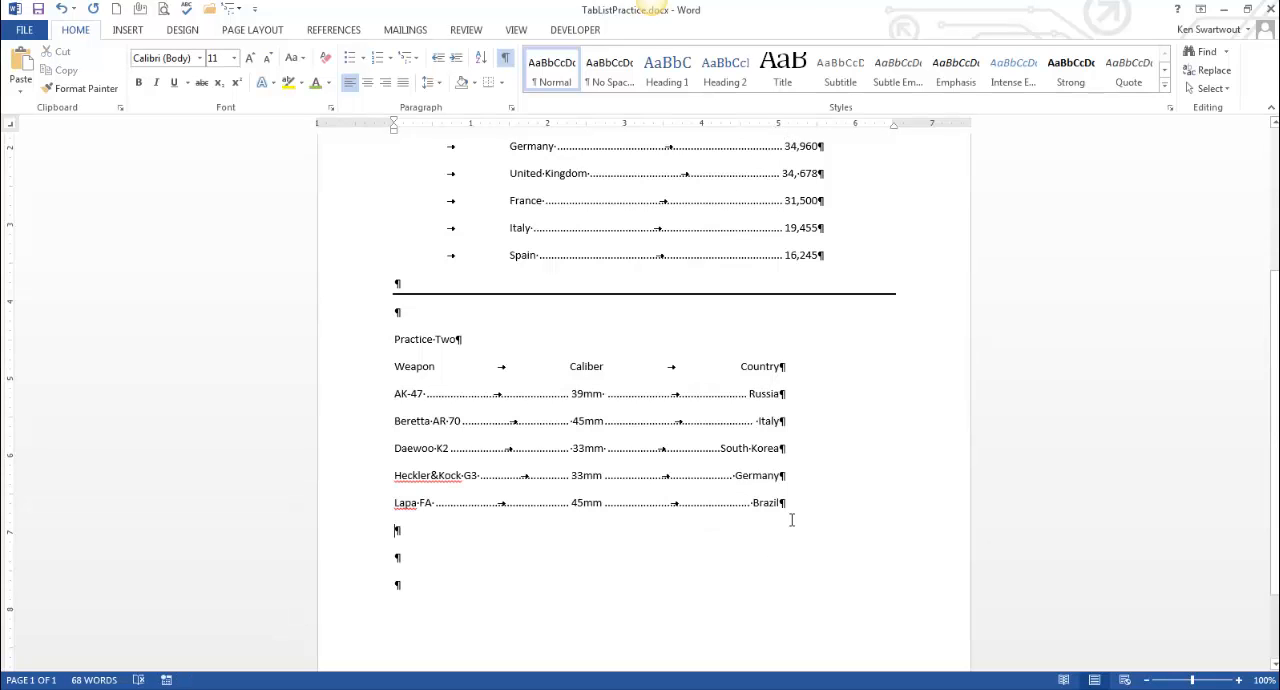
left_click(730, 541)
Move the right tab stop of all Practice One lines, Country through Spain, to about 5"
scroll(808, 284, "up", 3)
left_click_drag(831, 374, 338, 252)
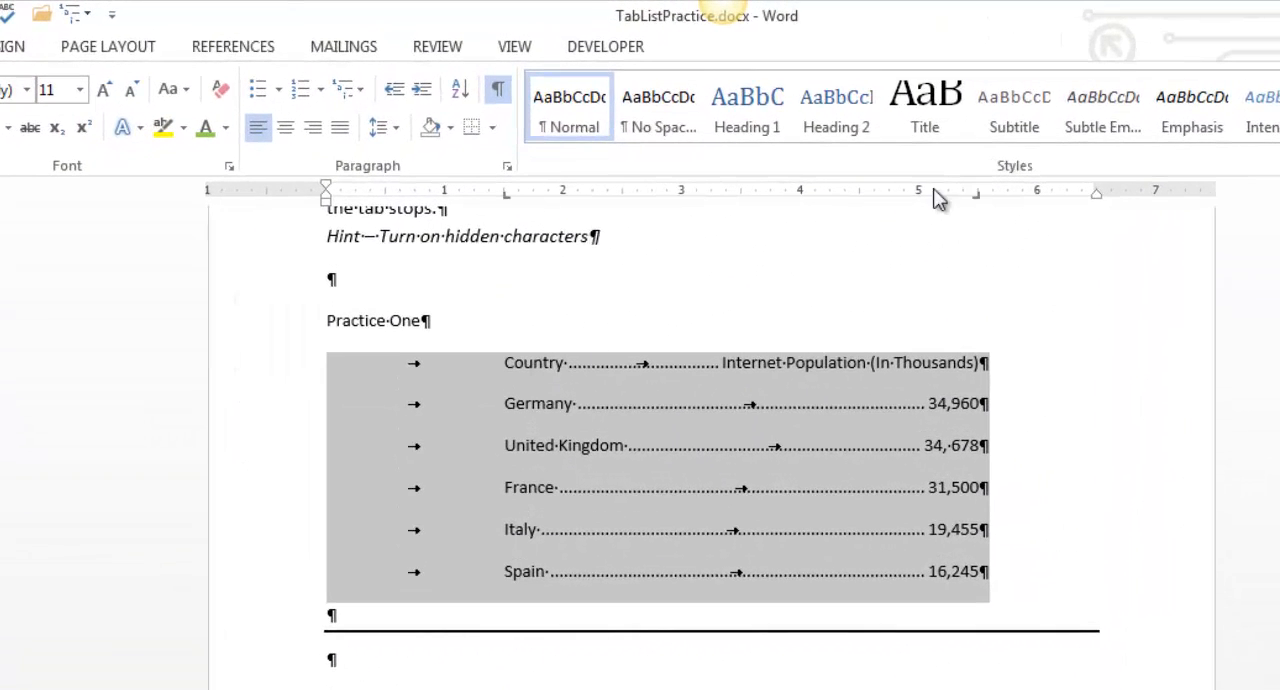
left_click_drag(976, 194, 917, 195)
left_click_drag(507, 197, 563, 206)
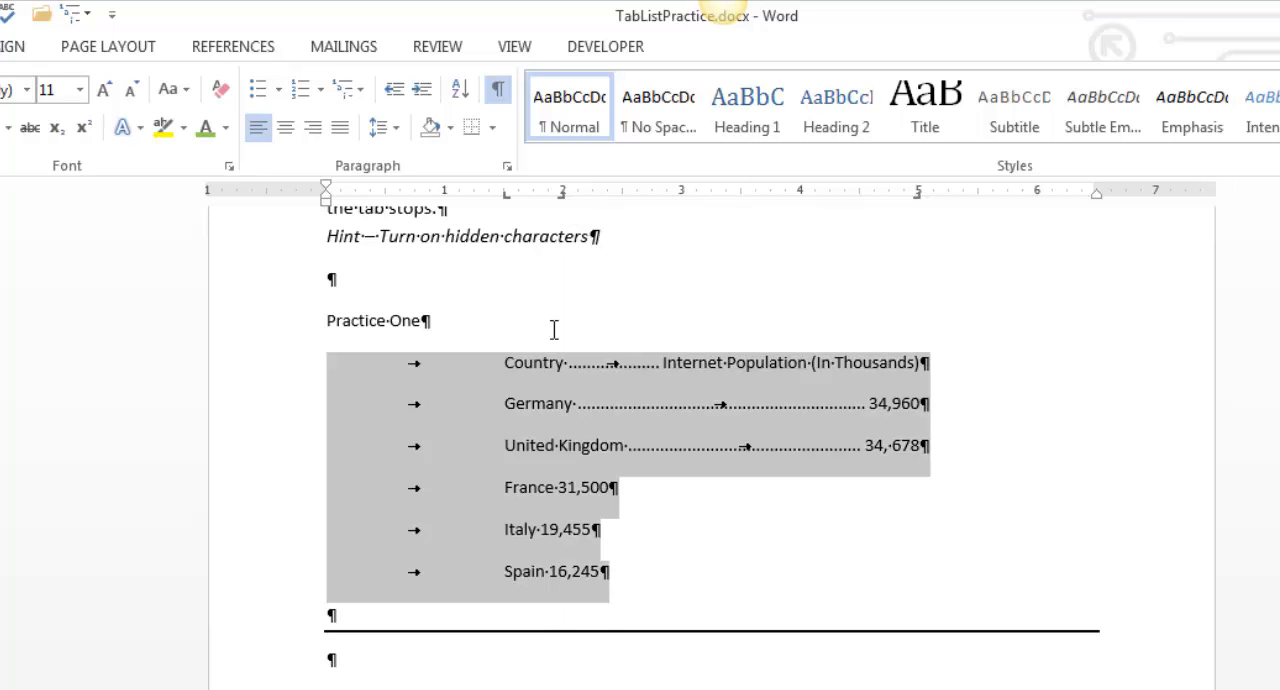
left_click(630, 550)
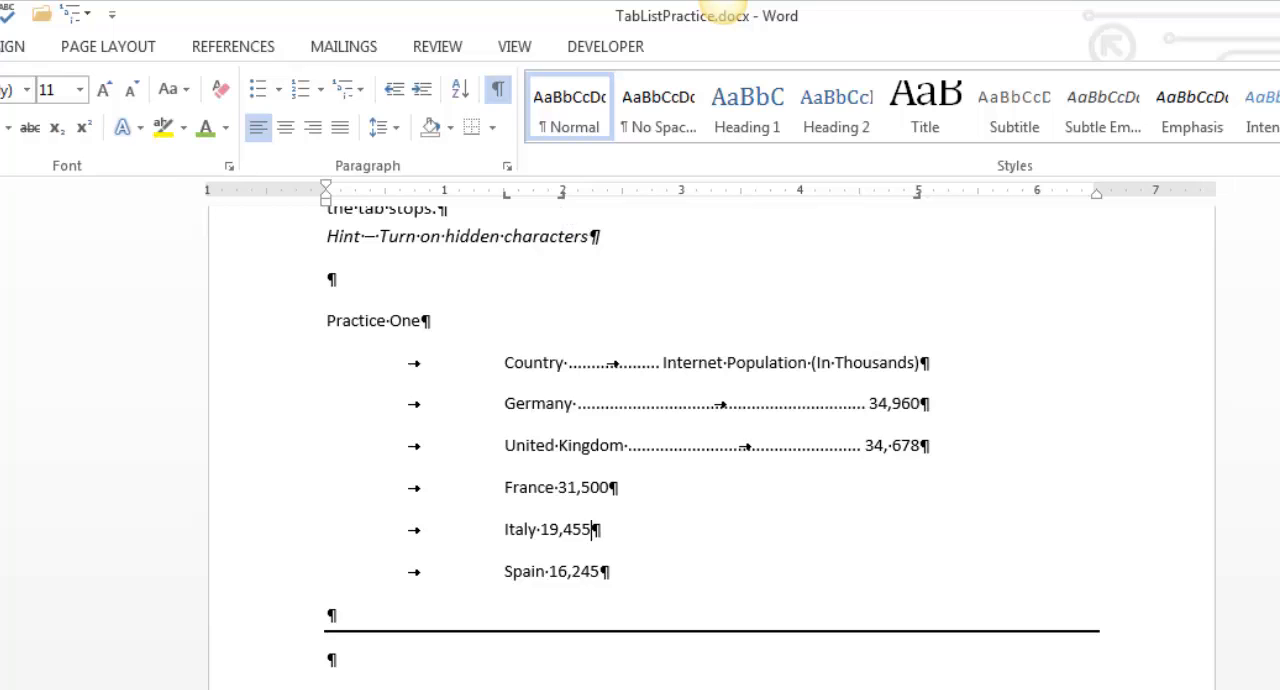
key("ctrl+z")
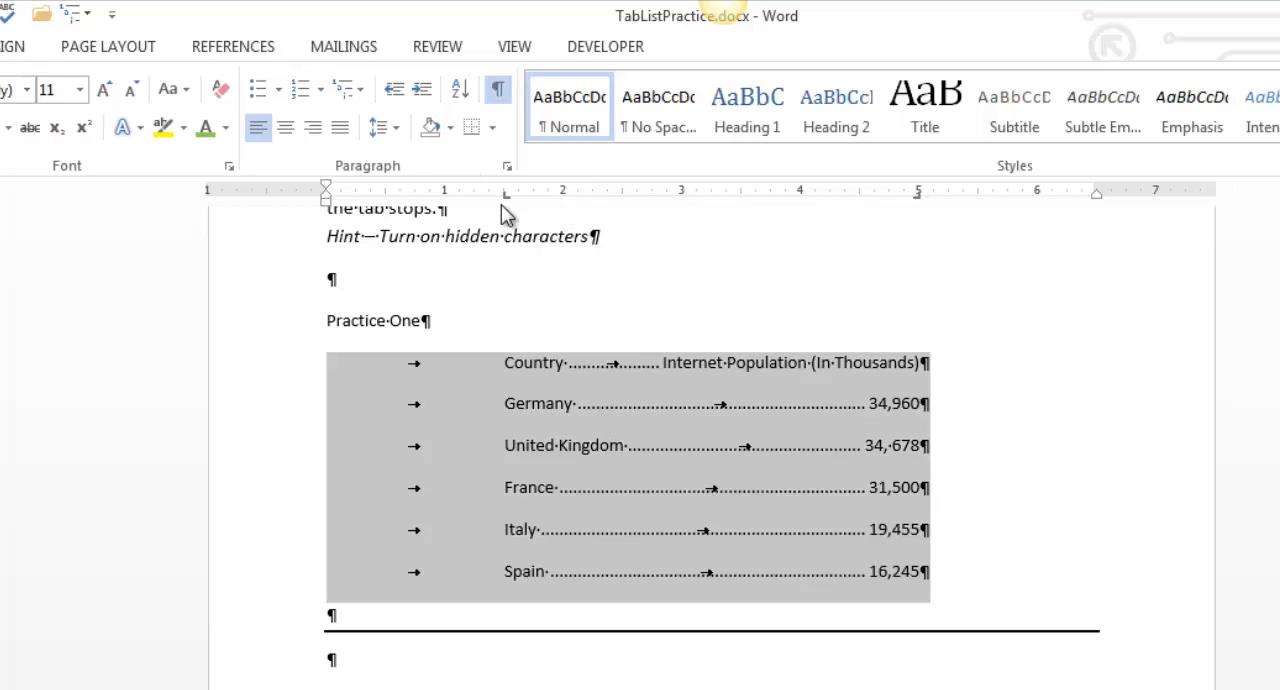
Try moving the left tab stop of the selected Practice One lines to about 2"
left_click_drag(507, 205, 563, 206)
left_click(743, 551)
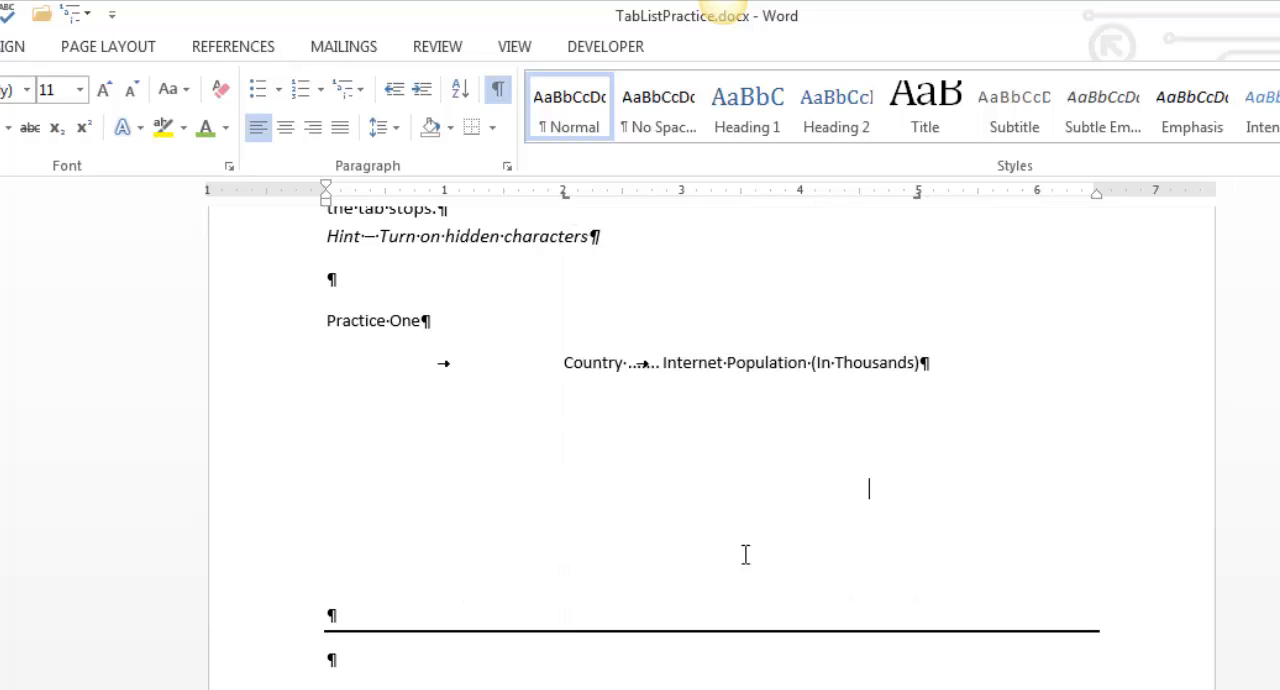
left_click(615, 365)
left_click(664, 362)
left_click(604, 279)
left_click(650, 498)
left_click(660, 580)
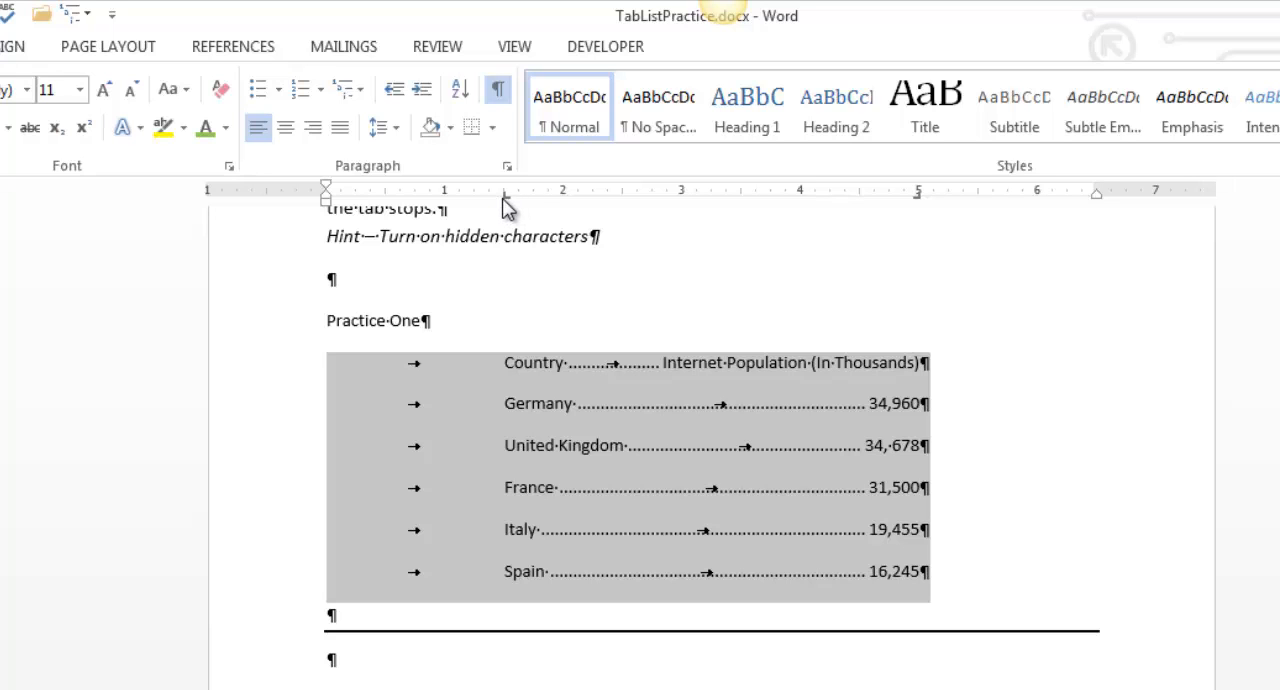
Move the left tab stop of all Practice One lines, Country through Spain, to about 1.3"
mouse_move(506, 199)
left_mouse_down()
mouse_move(469, 196)
mouse_move(861, 197)
mouse_move(467, 200)
mouse_move(484, 197)
left_mouse_up()
left_click(573, 507)
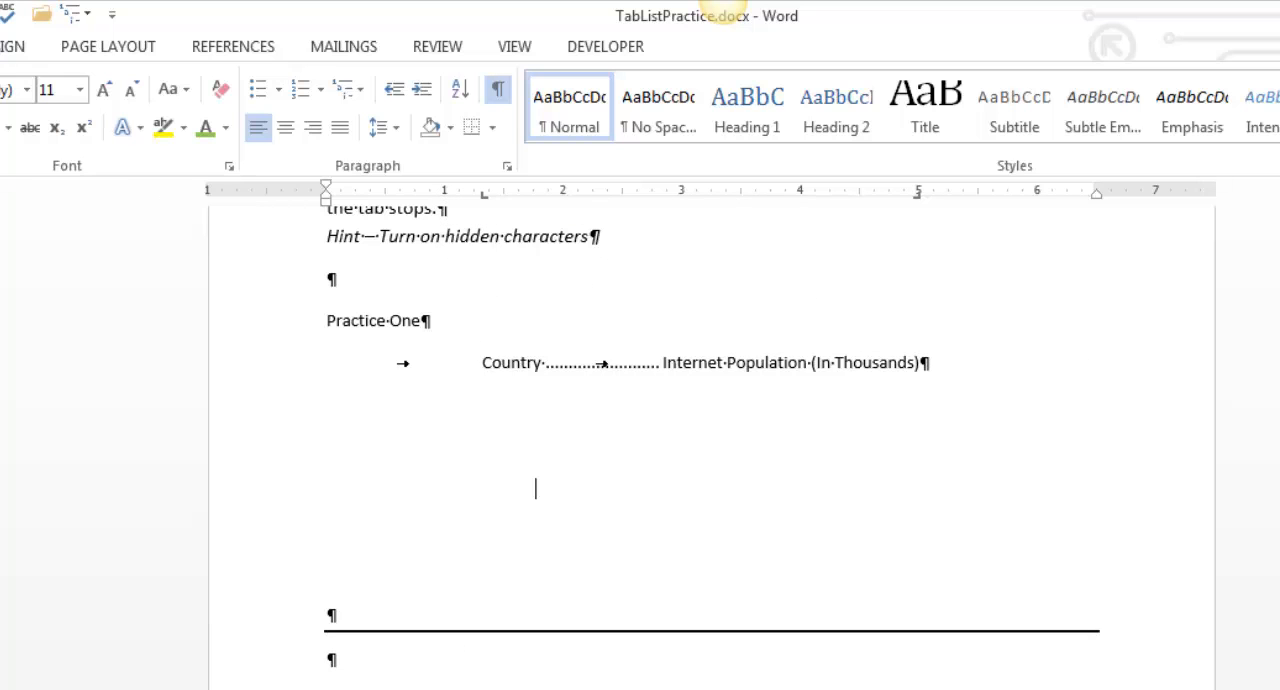
scroll(573, 507, "down", 3)
left_click(655, 530)
scroll(580, 631, "up", 4)
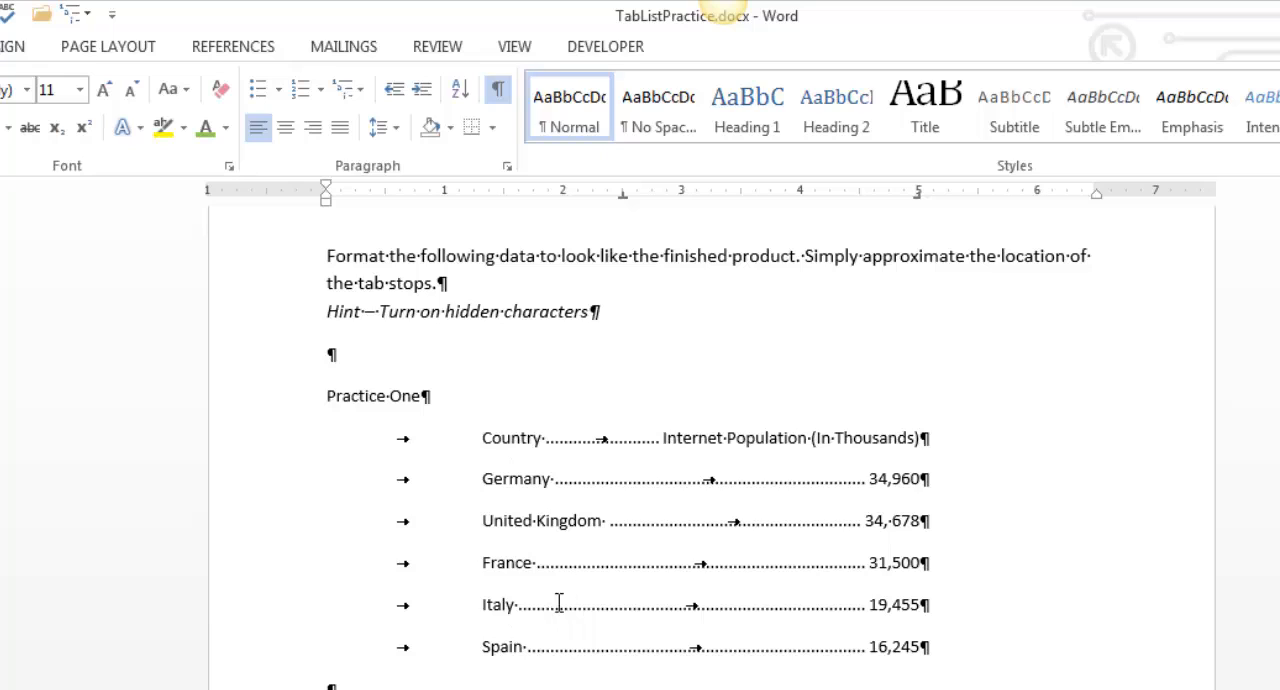
left_click(598, 586)
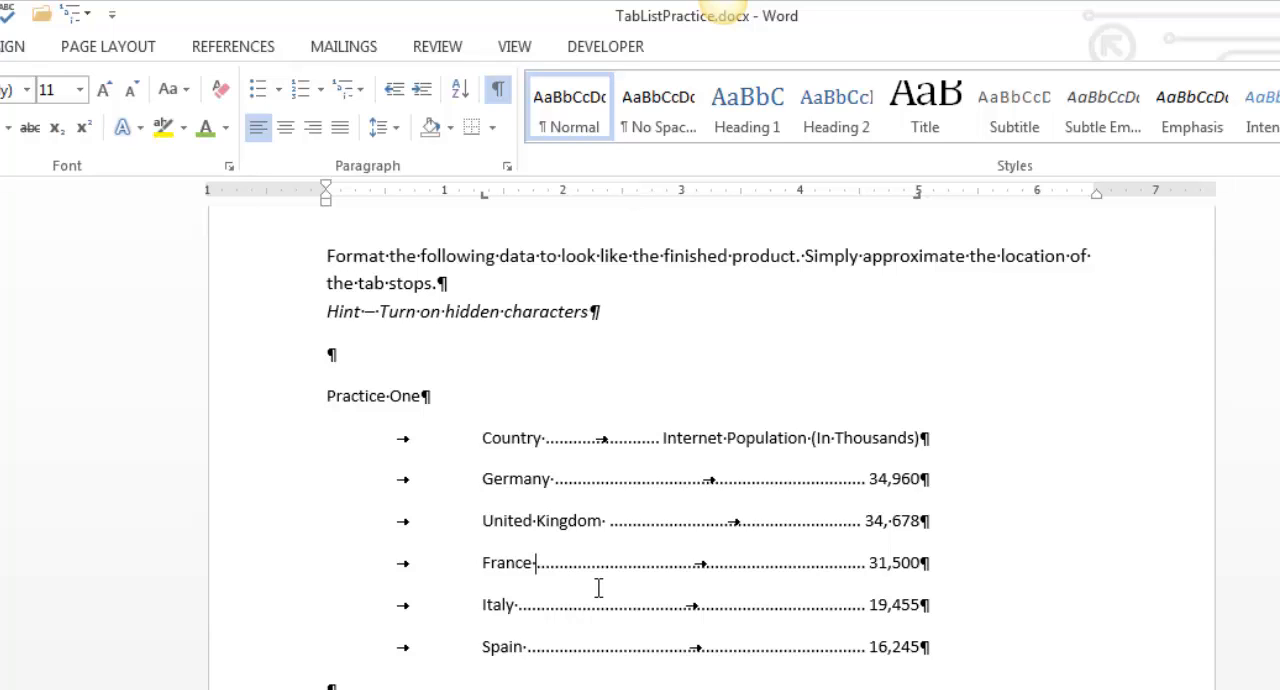